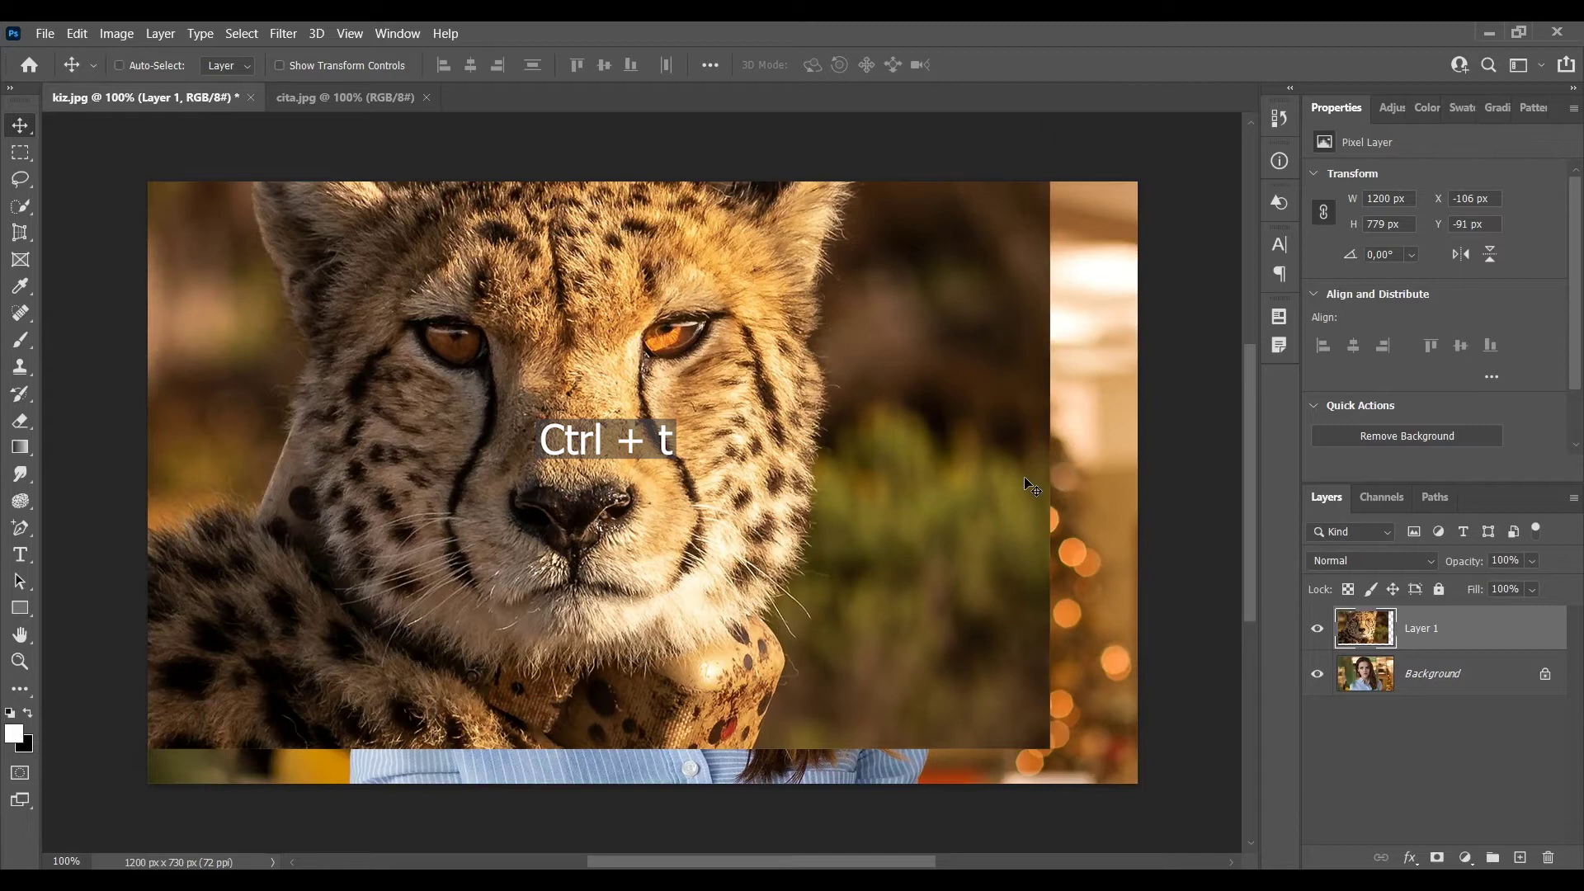
- Scale the cheetah layer to about 55% over the lower middle of the portrait and flip it horizontally
left_click_drag(1057, 434, 610, 430)
left_click_drag(487, 435, 784, 619)
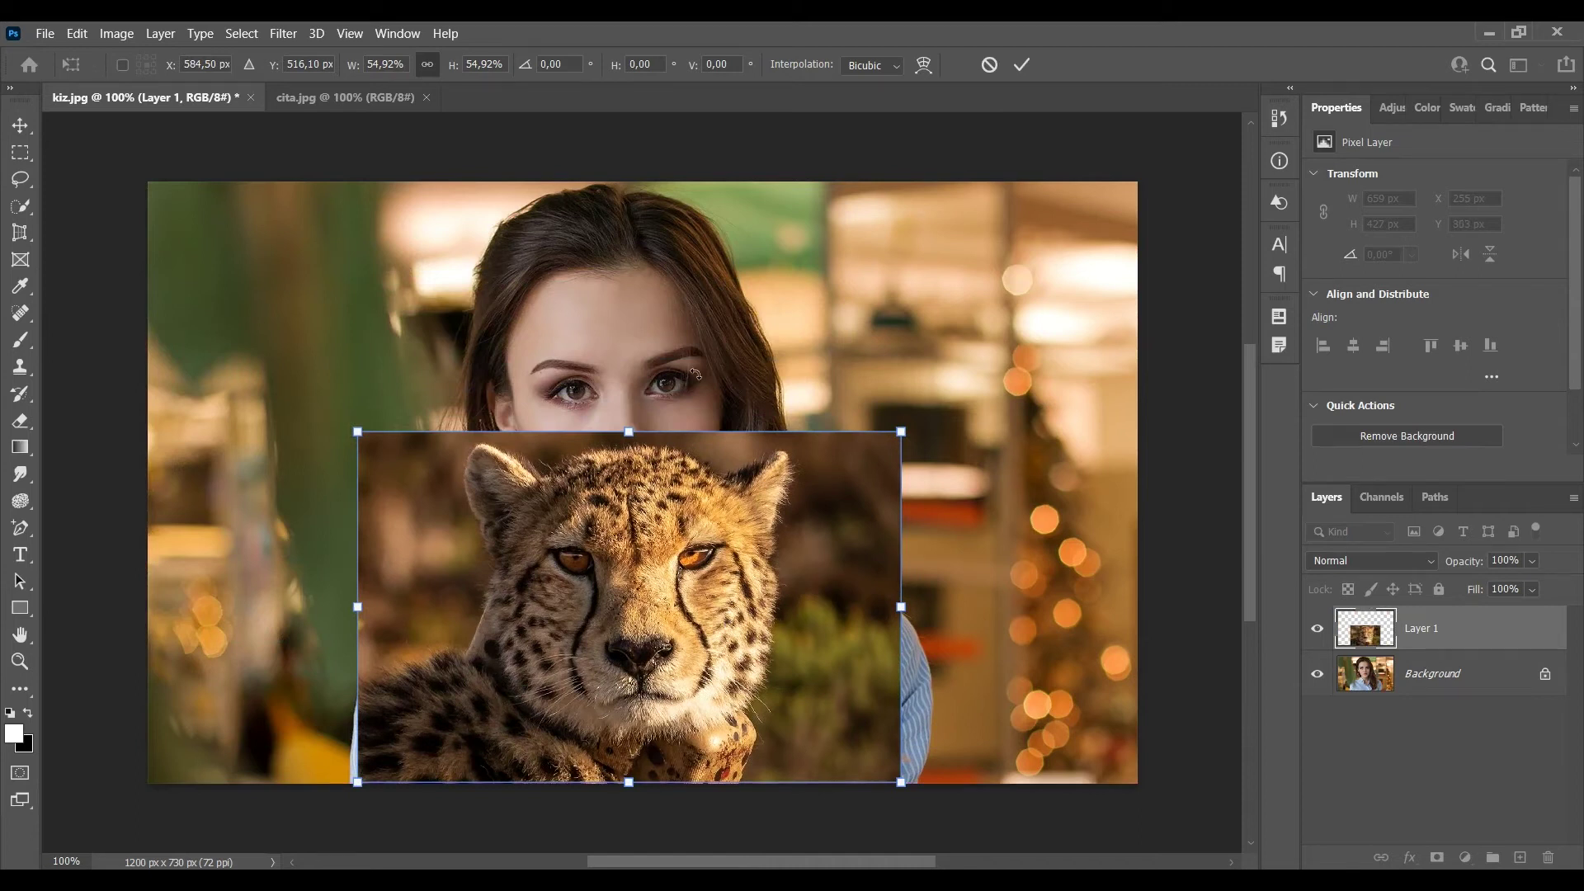
right_click(701, 532)
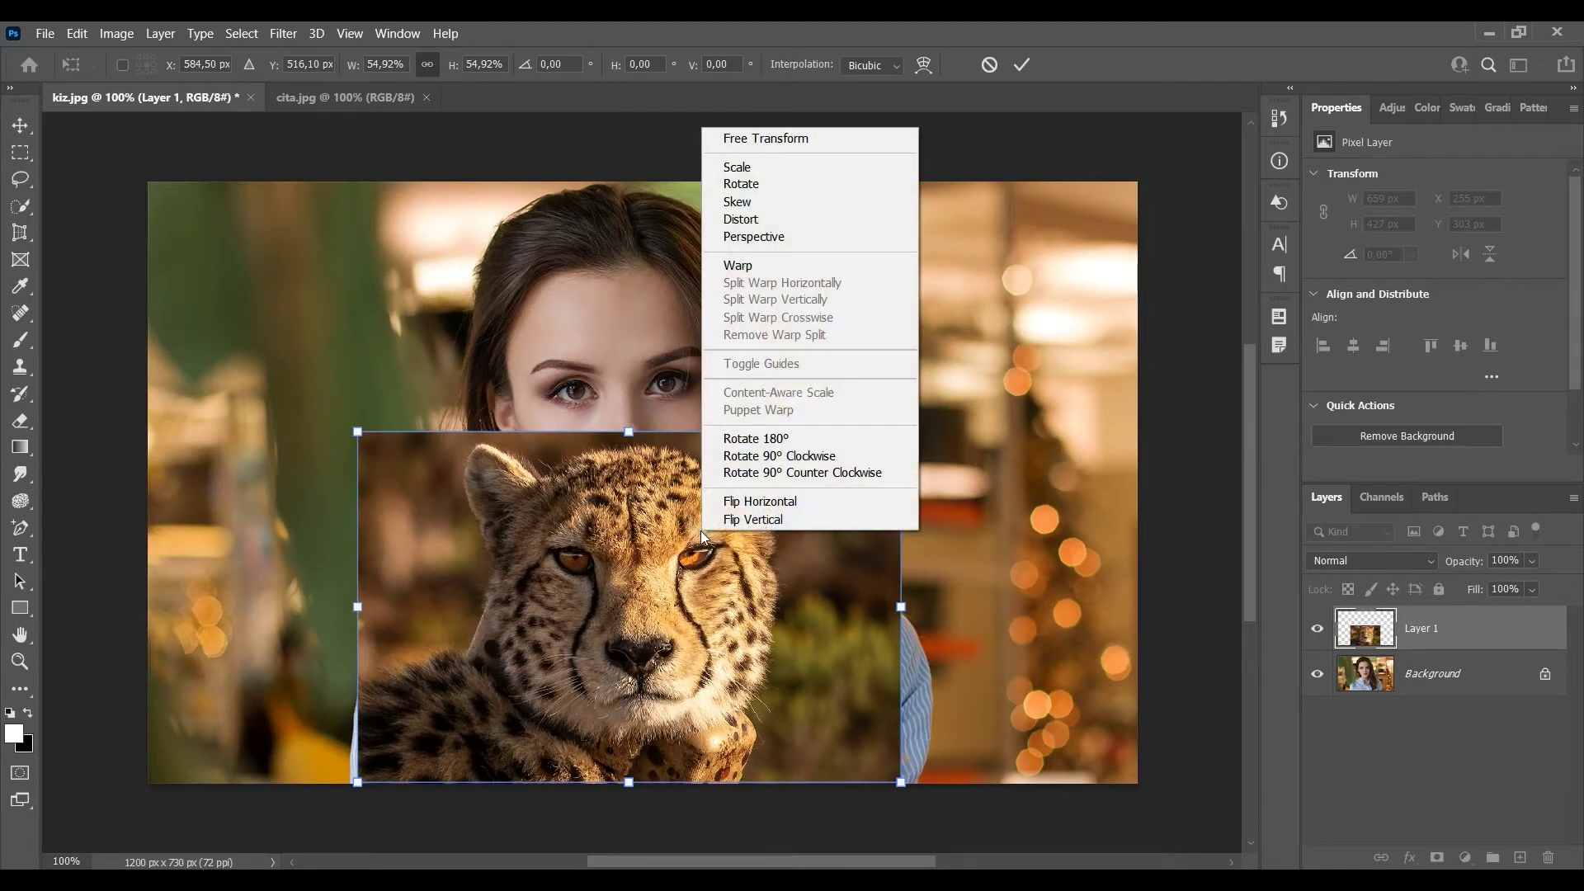
left_click(739, 503)
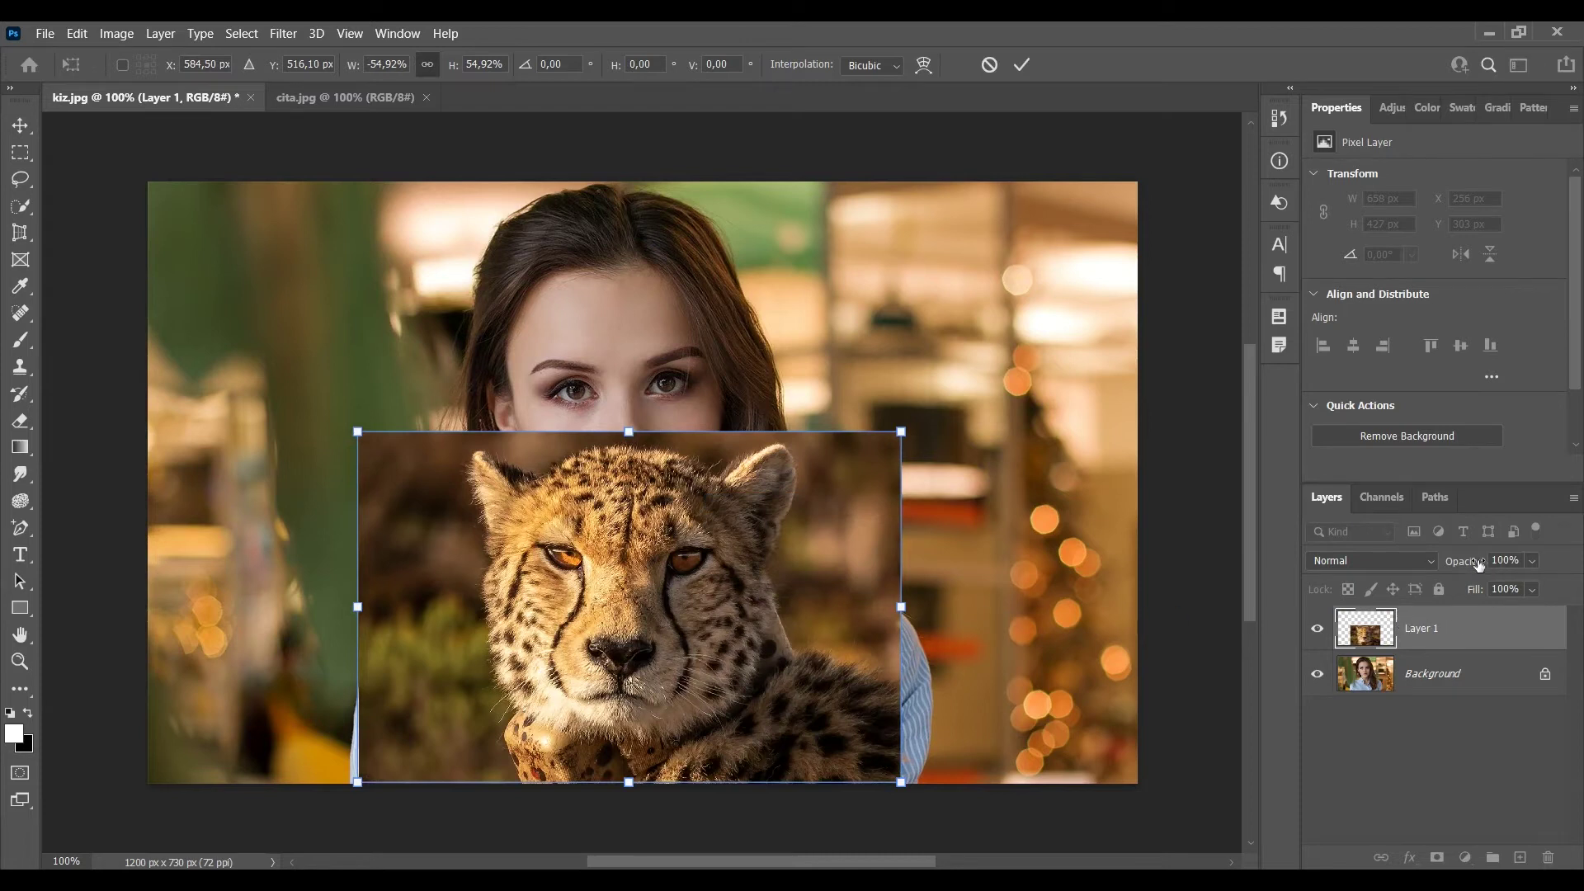
- Lower the cheetah layer's opacity to 46%, then scale it to 48% and place it over the woman's face
left_click_drag(1465, 563, 1420, 561)
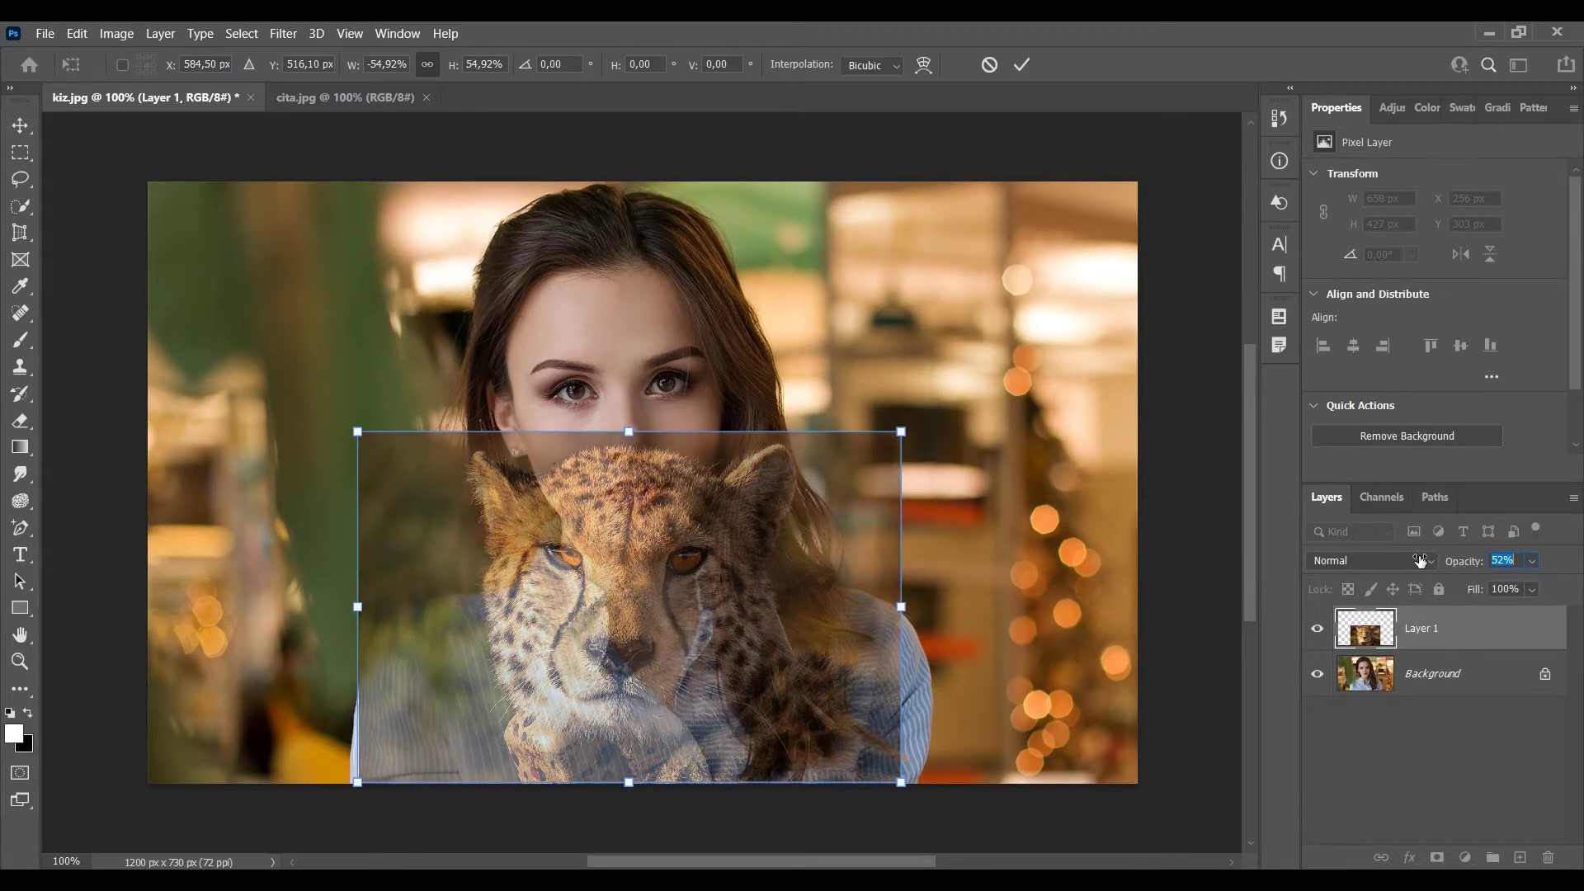
left_click_drag(775, 621, 788, 458)
left_click_drag(915, 443, 847, 435)
mouse_move(726, 451)
left_mouse_down()
mouse_move(761, 444)
mouse_move(747, 445)
left_mouse_up()
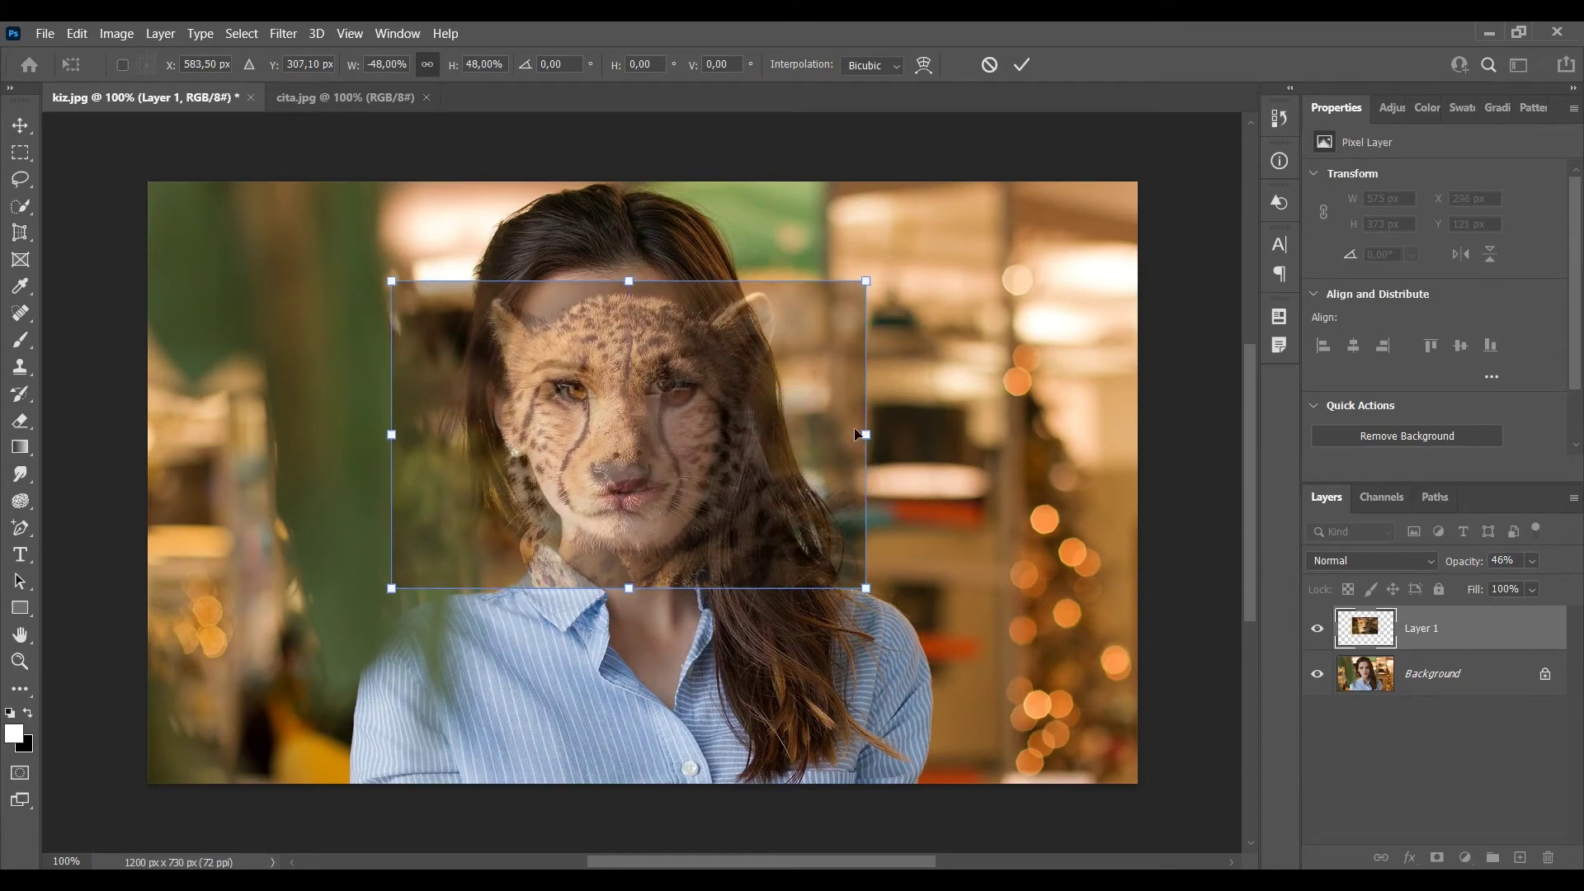
- Align the cheetah's eyes with the woman's by scaling it to 41.63% and tilting it about 8° counterclockwise, and apply the transform
mouse_move(865, 432)
left_mouse_down()
mouse_move(773, 450)
mouse_move(839, 434)
left_mouse_up()
left_click_drag(739, 446, 747, 443)
left_click_drag(864, 427, 848, 402)
left_click_drag(698, 441, 720, 381)
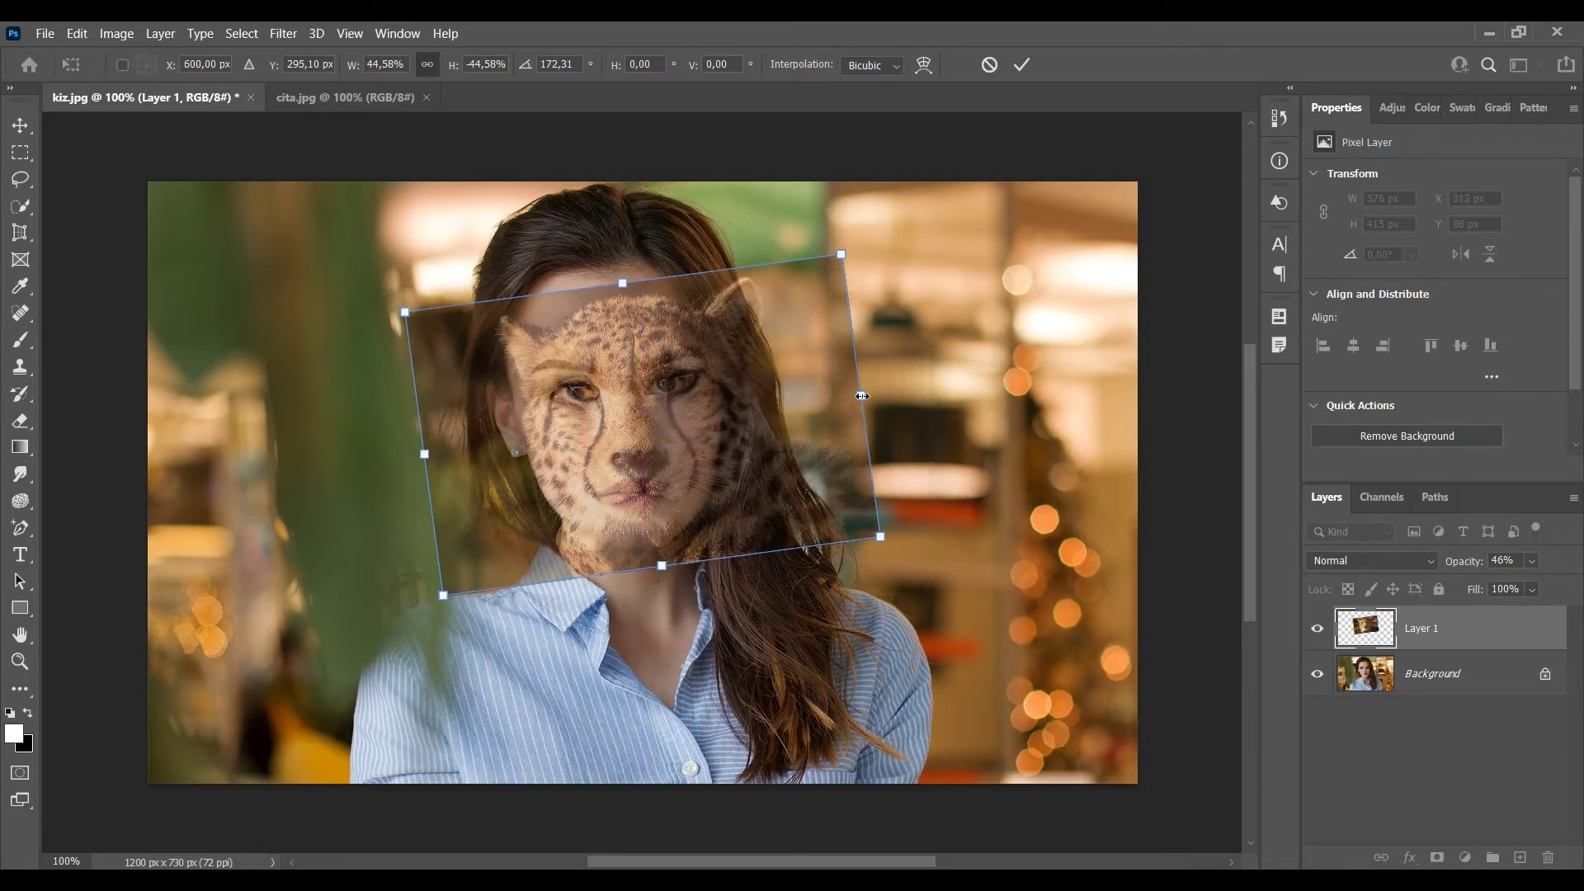
left_click_drag(859, 396, 830, 396)
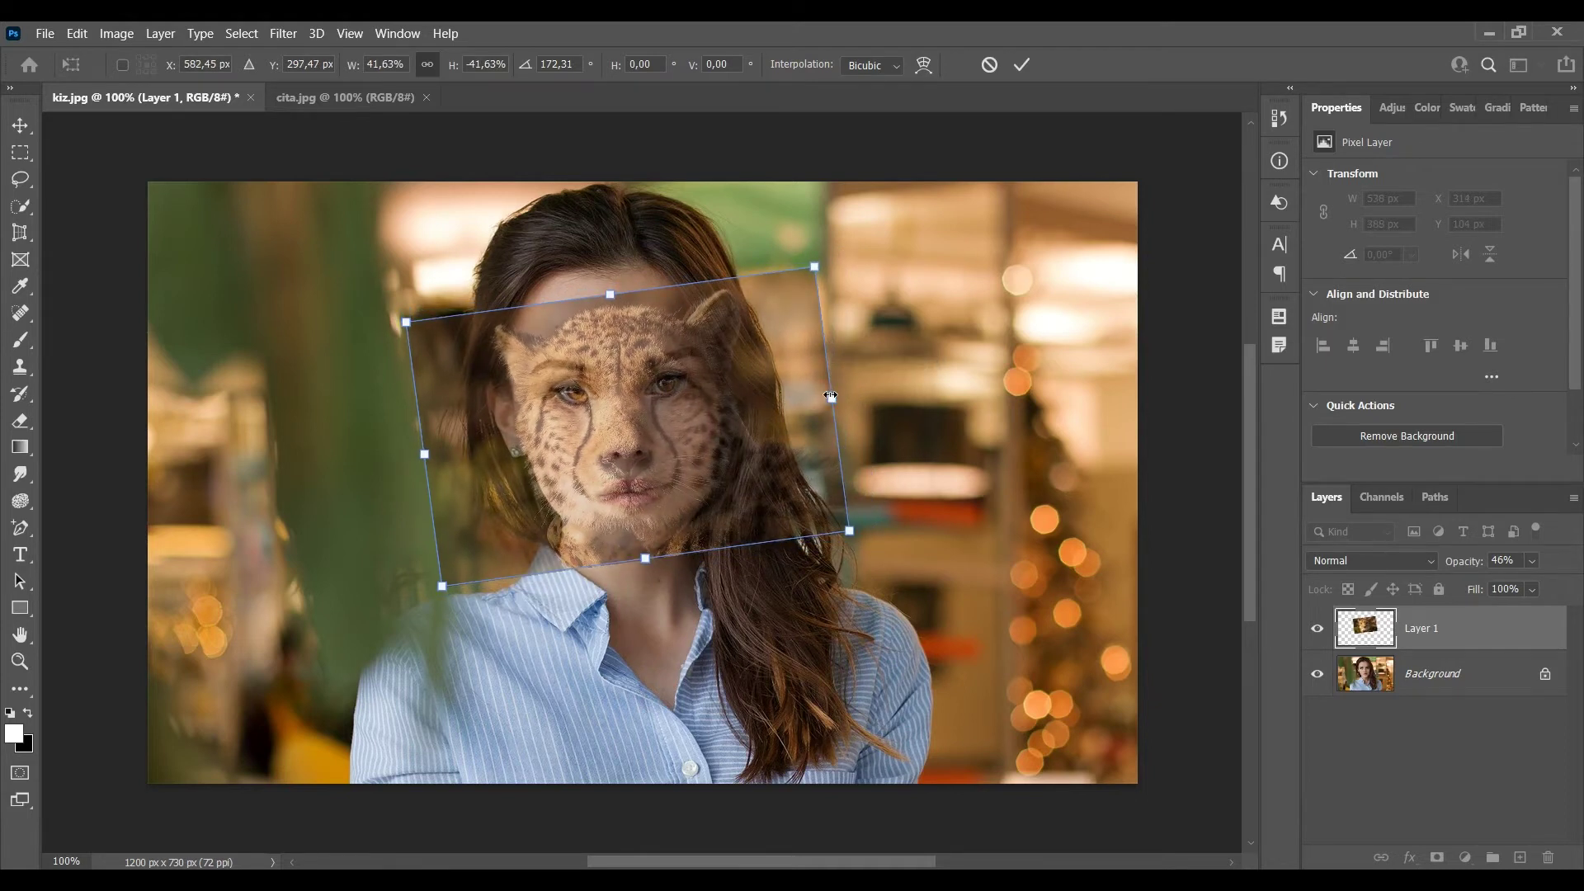
left_click_drag(719, 477, 725, 473)
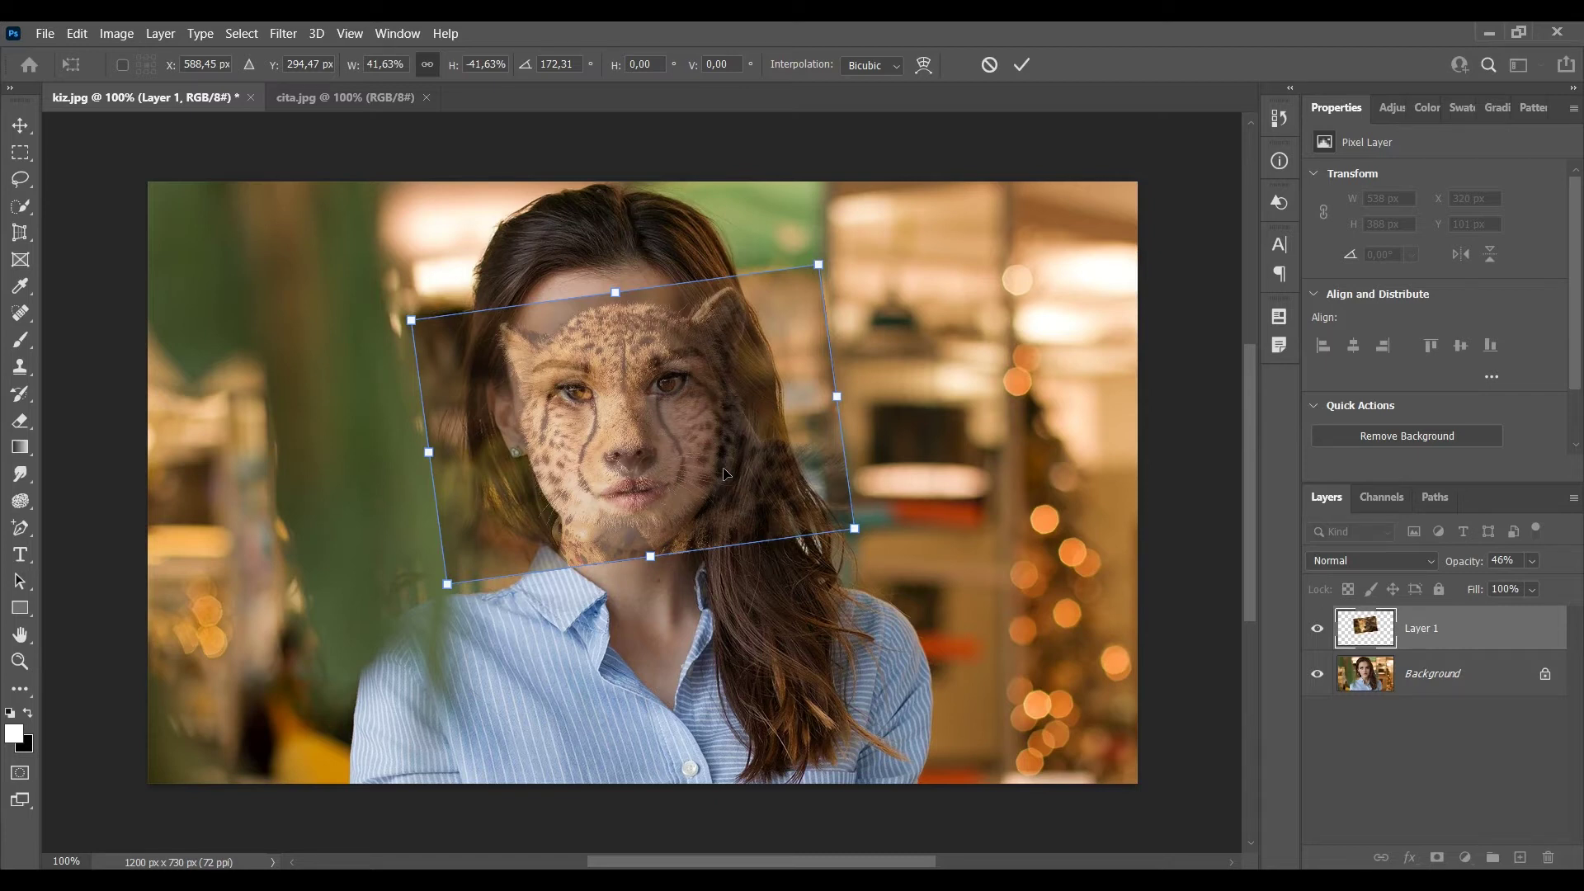
key("Return")
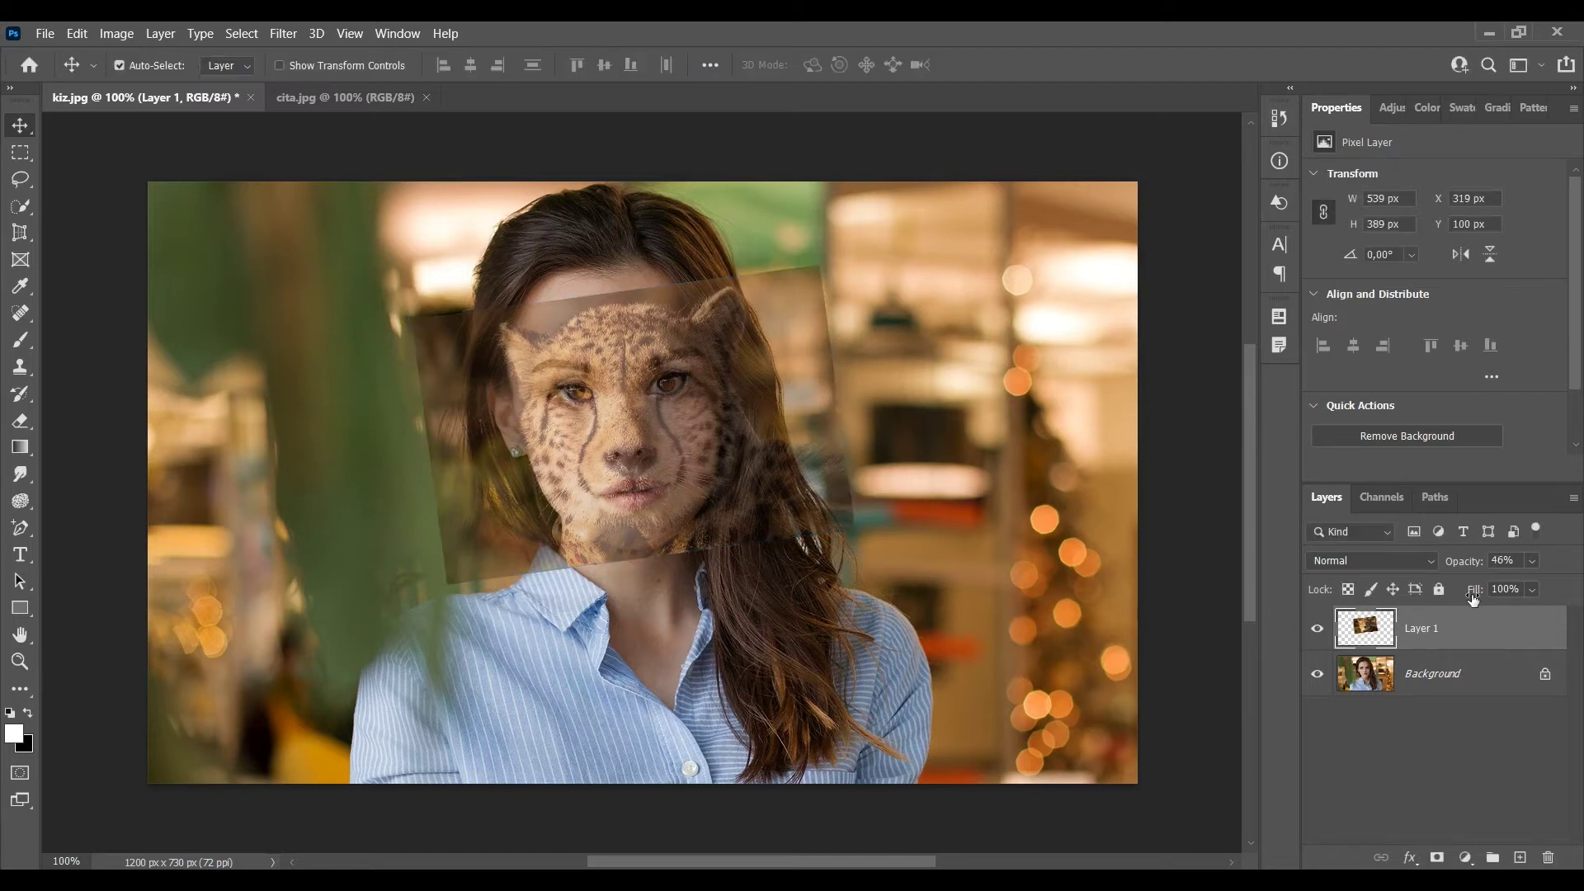
- Return the cheetah layer to 100% opacity and move it beneath the unlocked background portrait
left_click_drag(1494, 566, 1542, 566)
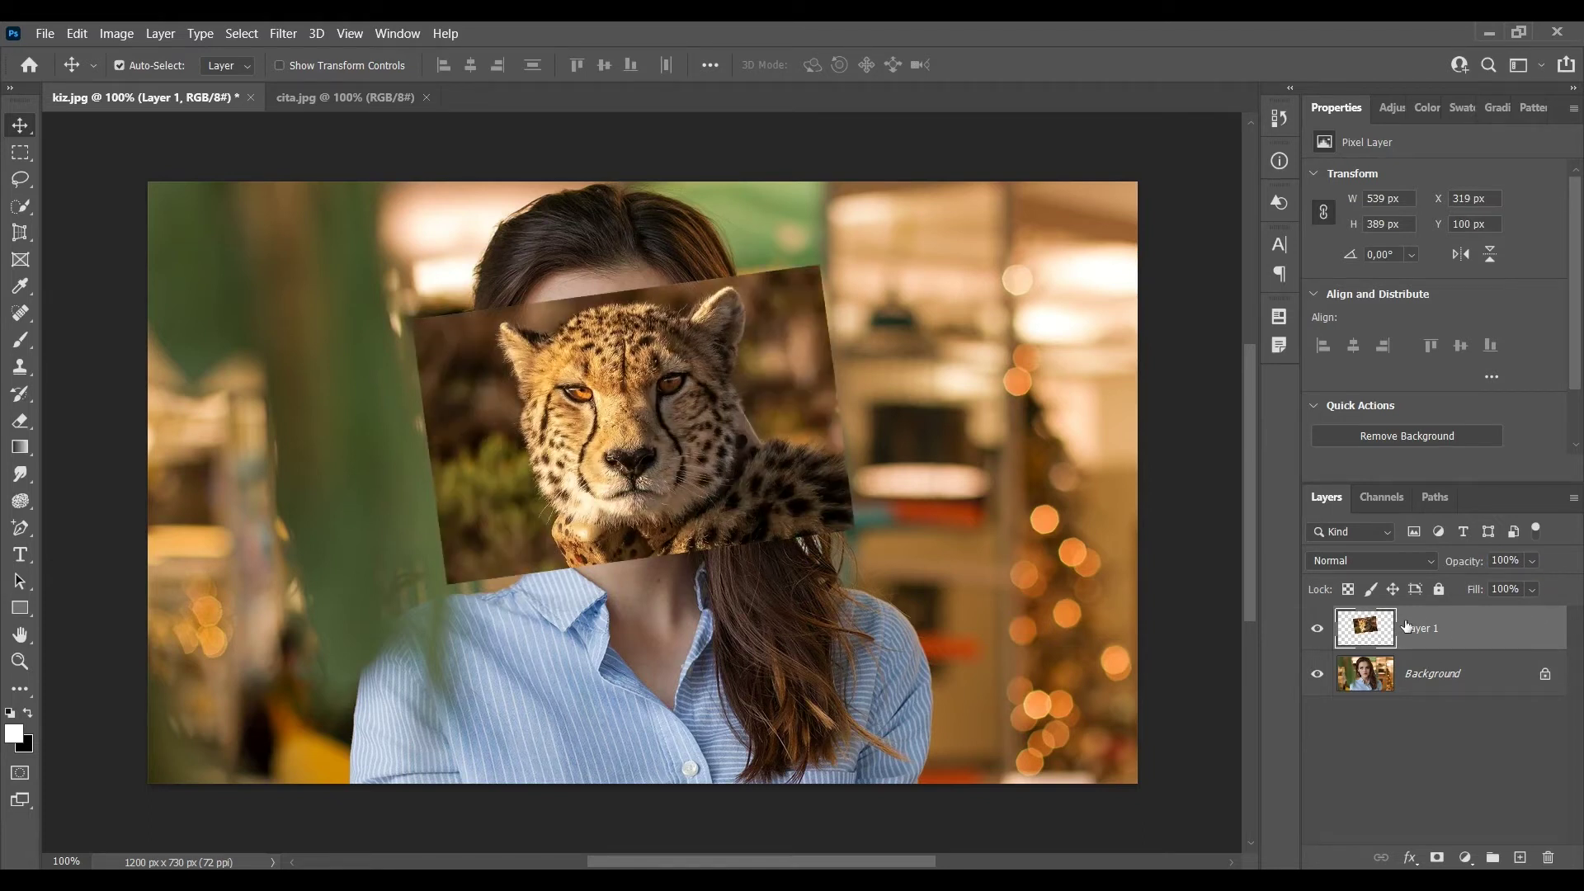
left_click_drag(1415, 626, 1417, 628)
left_click(1545, 677)
left_click_drag(1424, 635, 1424, 689)
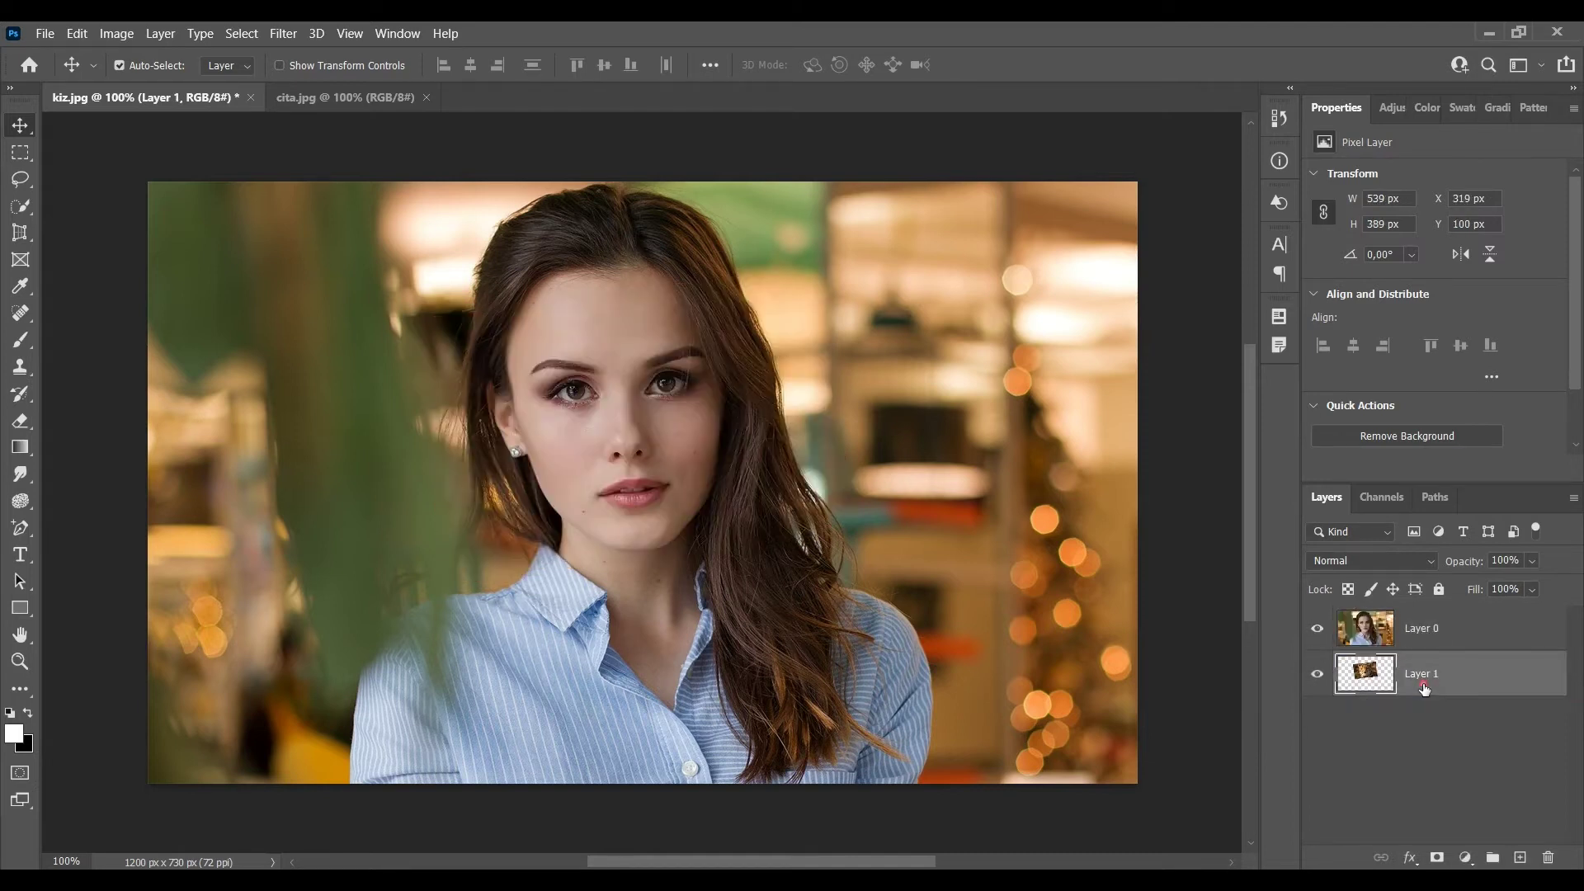
- Add a layer mask to the portrait and brush black at 100% opacity over the right half of the face to reveal the cheetah
left_click(1463, 634)
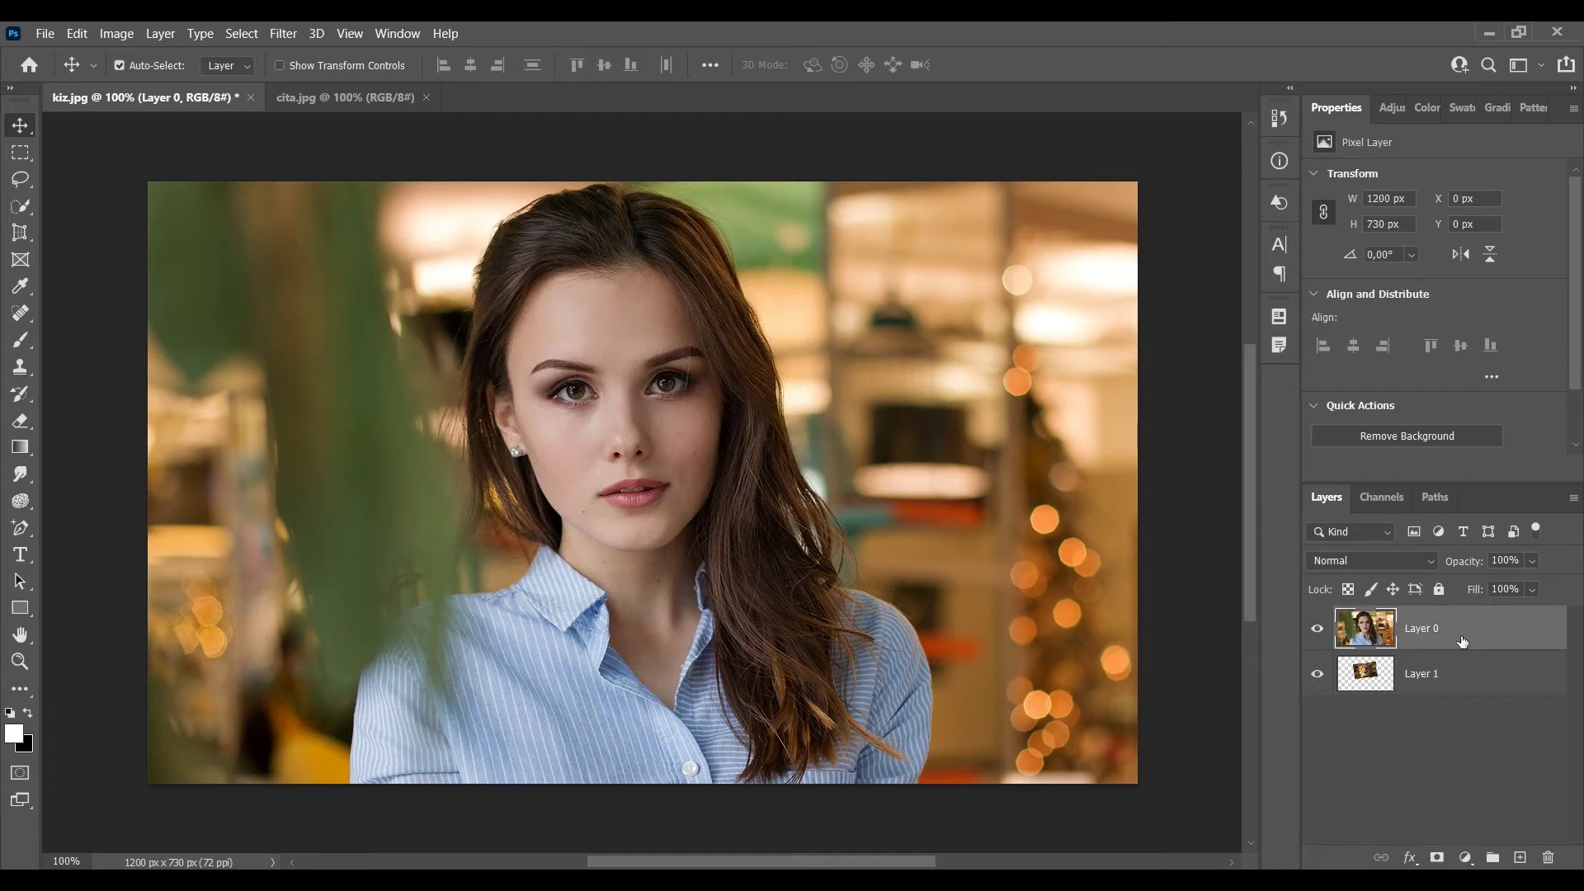
left_click(1438, 859)
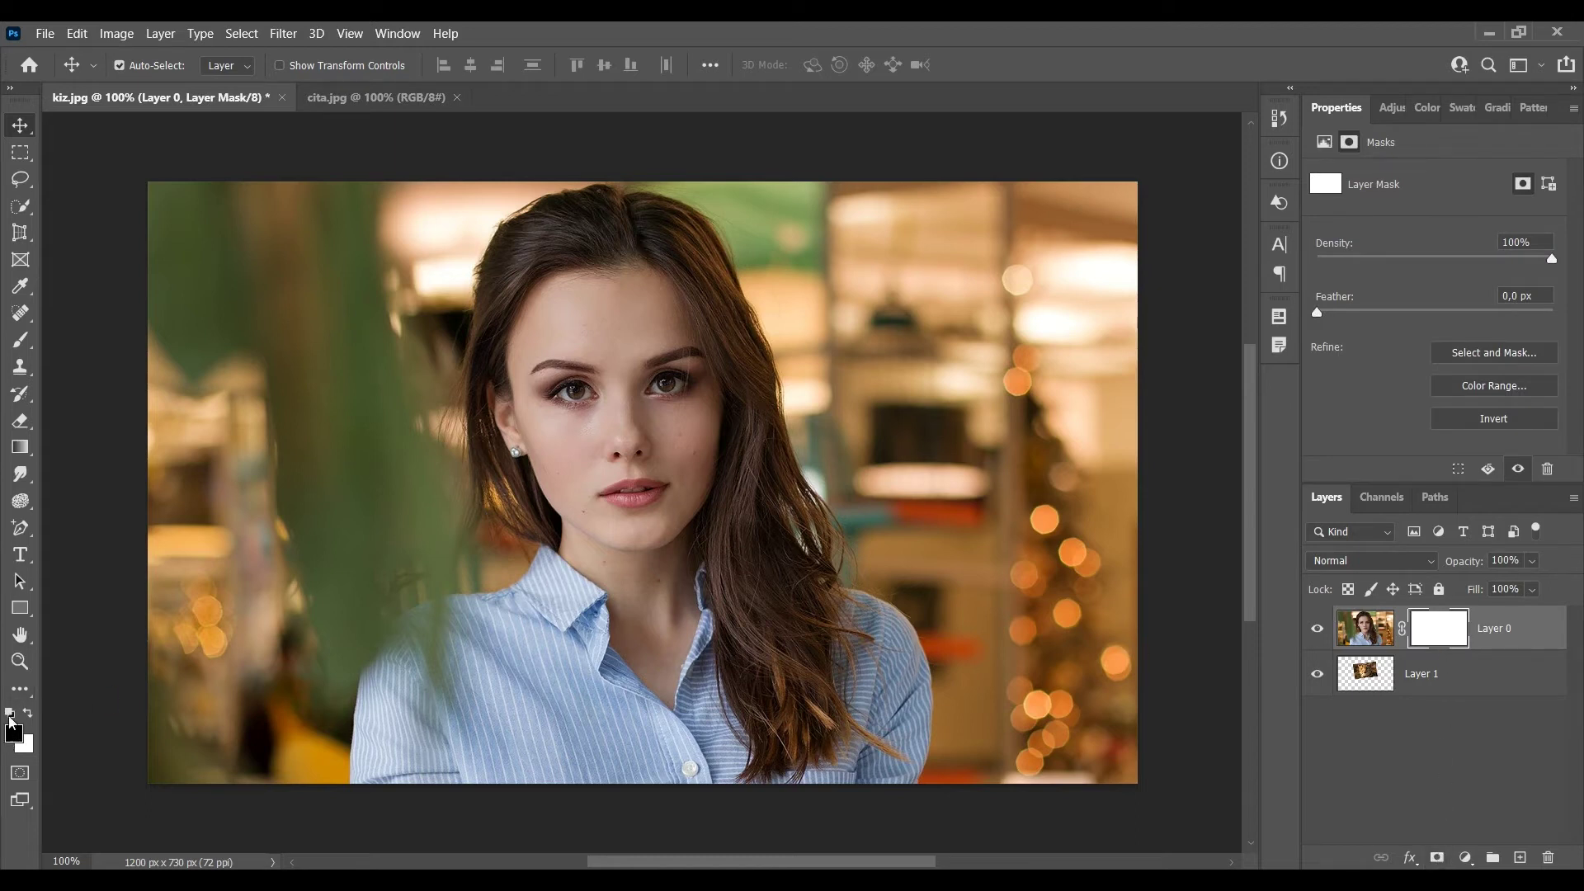
left_click(22, 346)
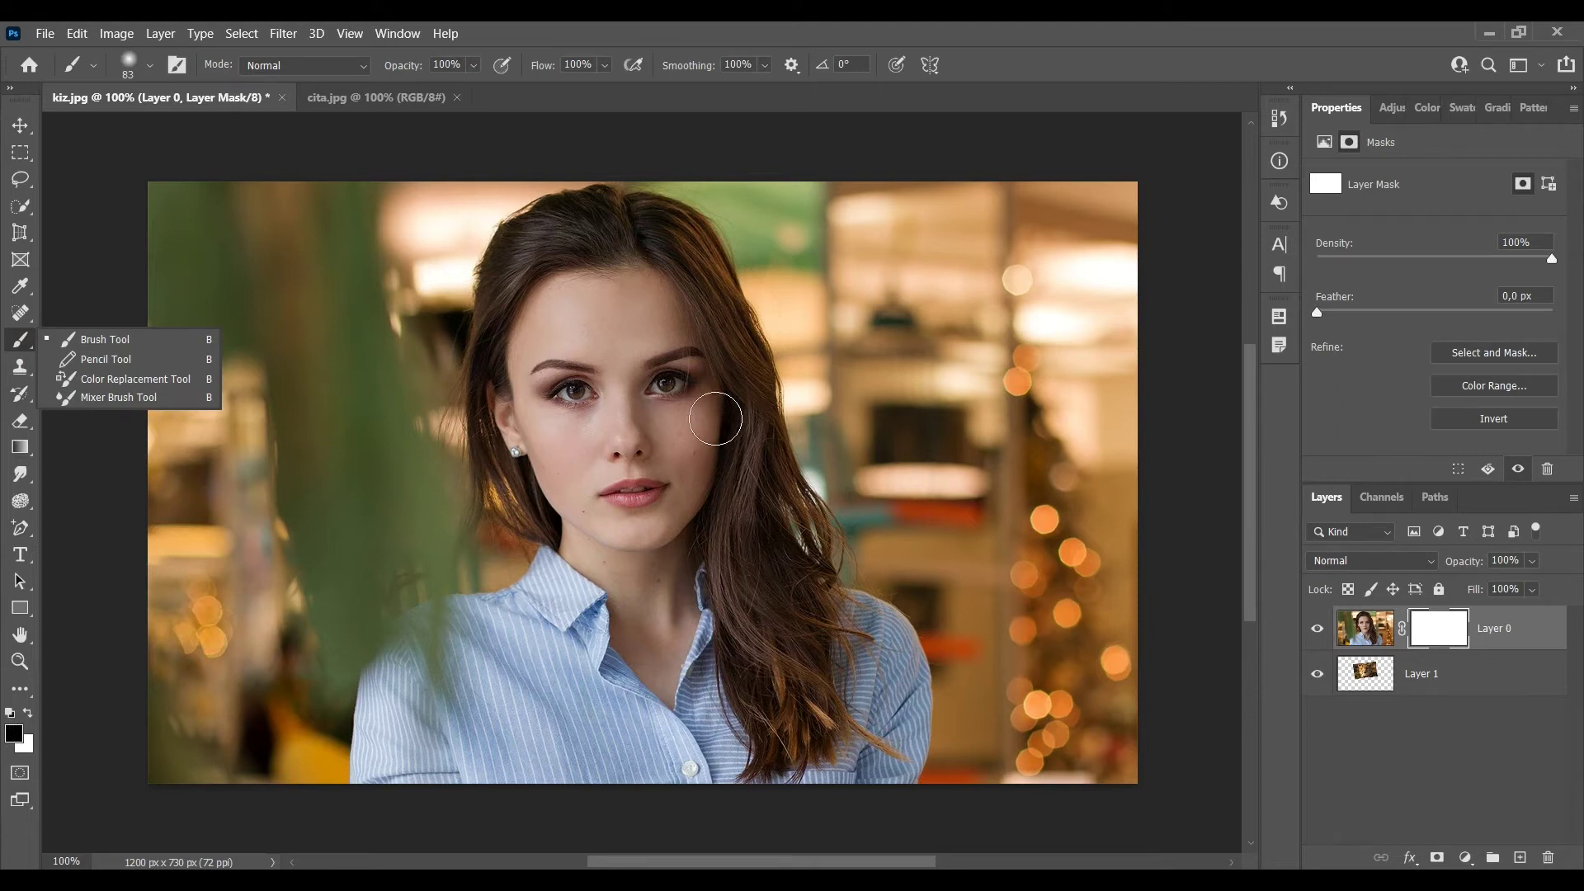
mouse_move(672, 365)
left_mouse_down()
mouse_move(680, 435)
mouse_move(663, 381)
mouse_move(665, 452)
mouse_move(655, 381)
mouse_move(676, 434)
mouse_move(679, 390)
mouse_move(695, 417)
mouse_move(687, 346)
mouse_move(658, 431)
mouse_move(682, 494)
mouse_move(697, 437)
mouse_move(658, 529)
mouse_move(642, 444)
mouse_move(658, 475)
mouse_move(659, 402)
mouse_move(623, 337)
mouse_move(652, 343)
mouse_move(698, 462)
mouse_move(709, 435)
mouse_move(696, 508)
mouse_move(649, 477)
mouse_move(663, 514)
mouse_move(657, 549)
left_mouse_up()
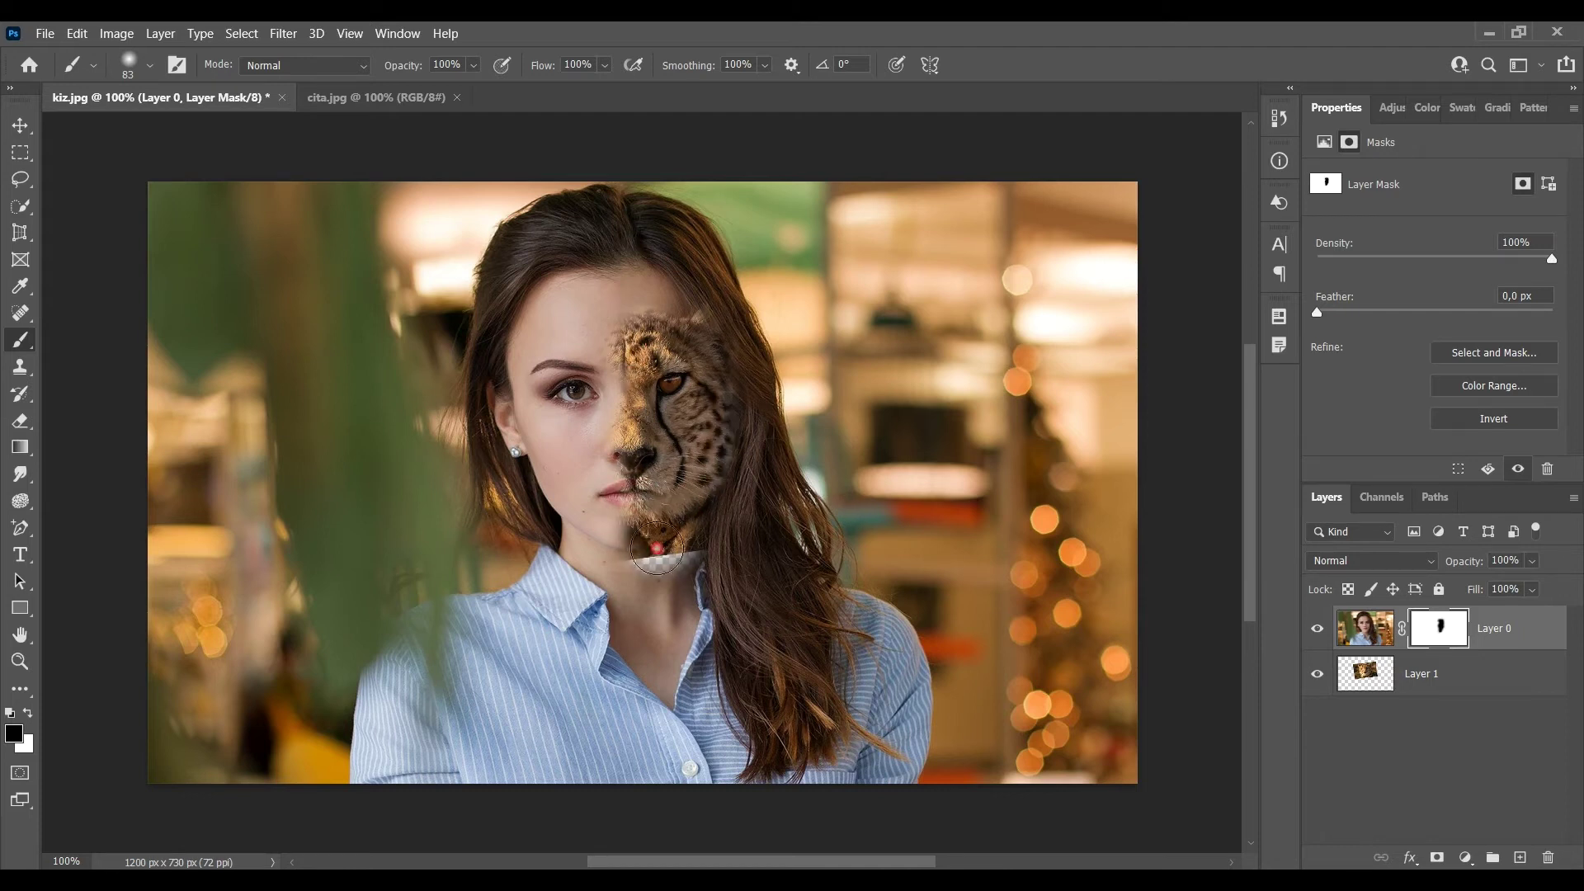
left_click_drag(655, 329, 688, 330)
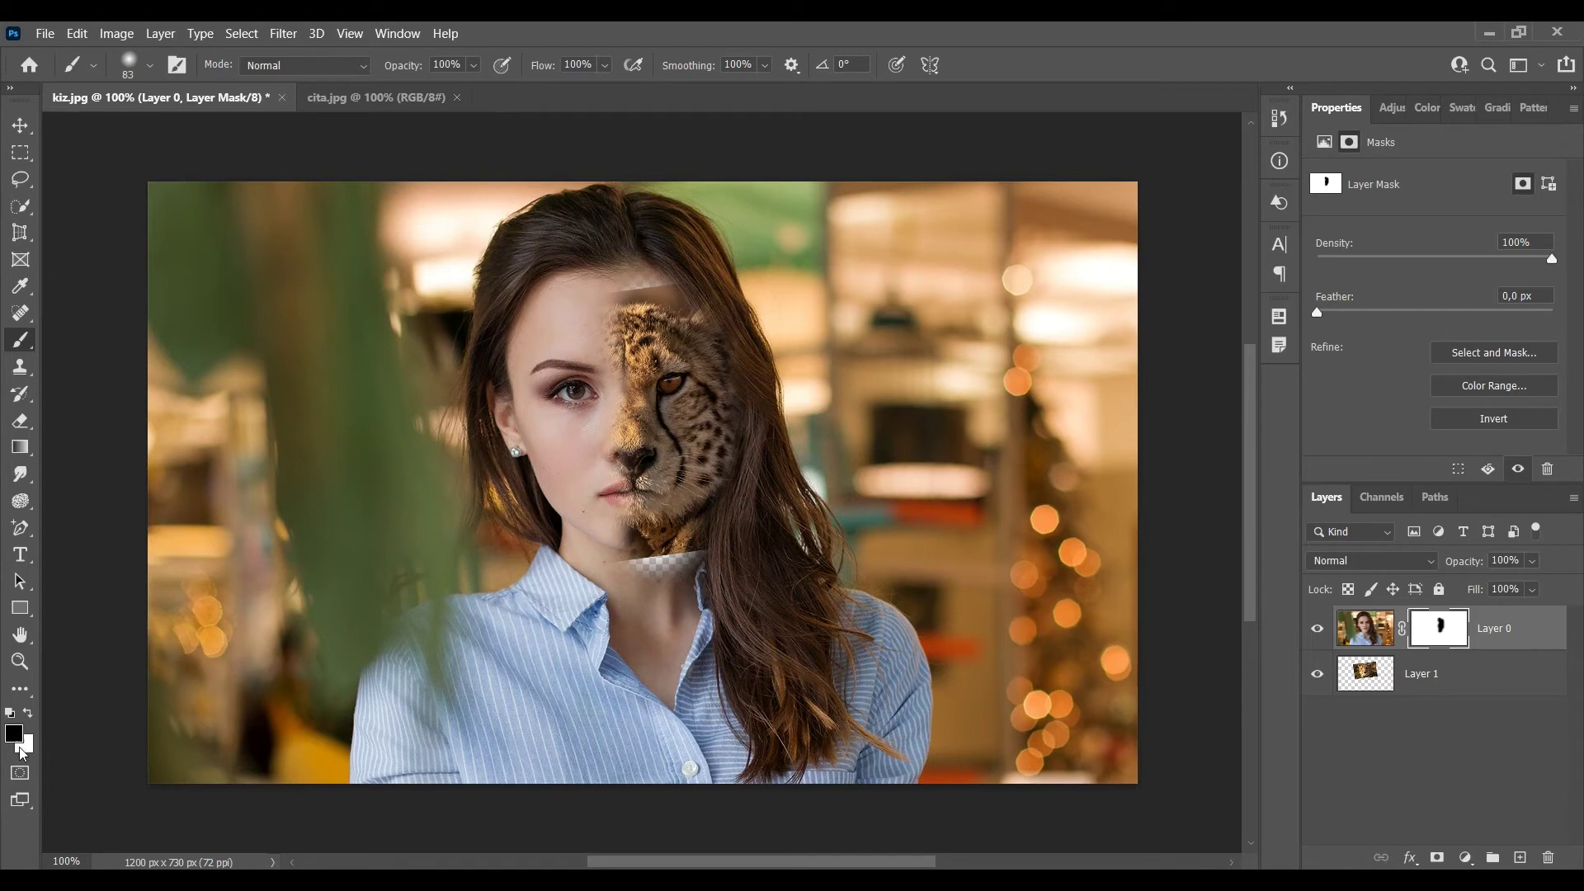
- Restore the forehead skin above the fur by painting white on the mask at 33% brush opacity
left_click(29, 713)
left_click_drag(337, 68, 335, 67)
left_click_drag(594, 302, 624, 305)
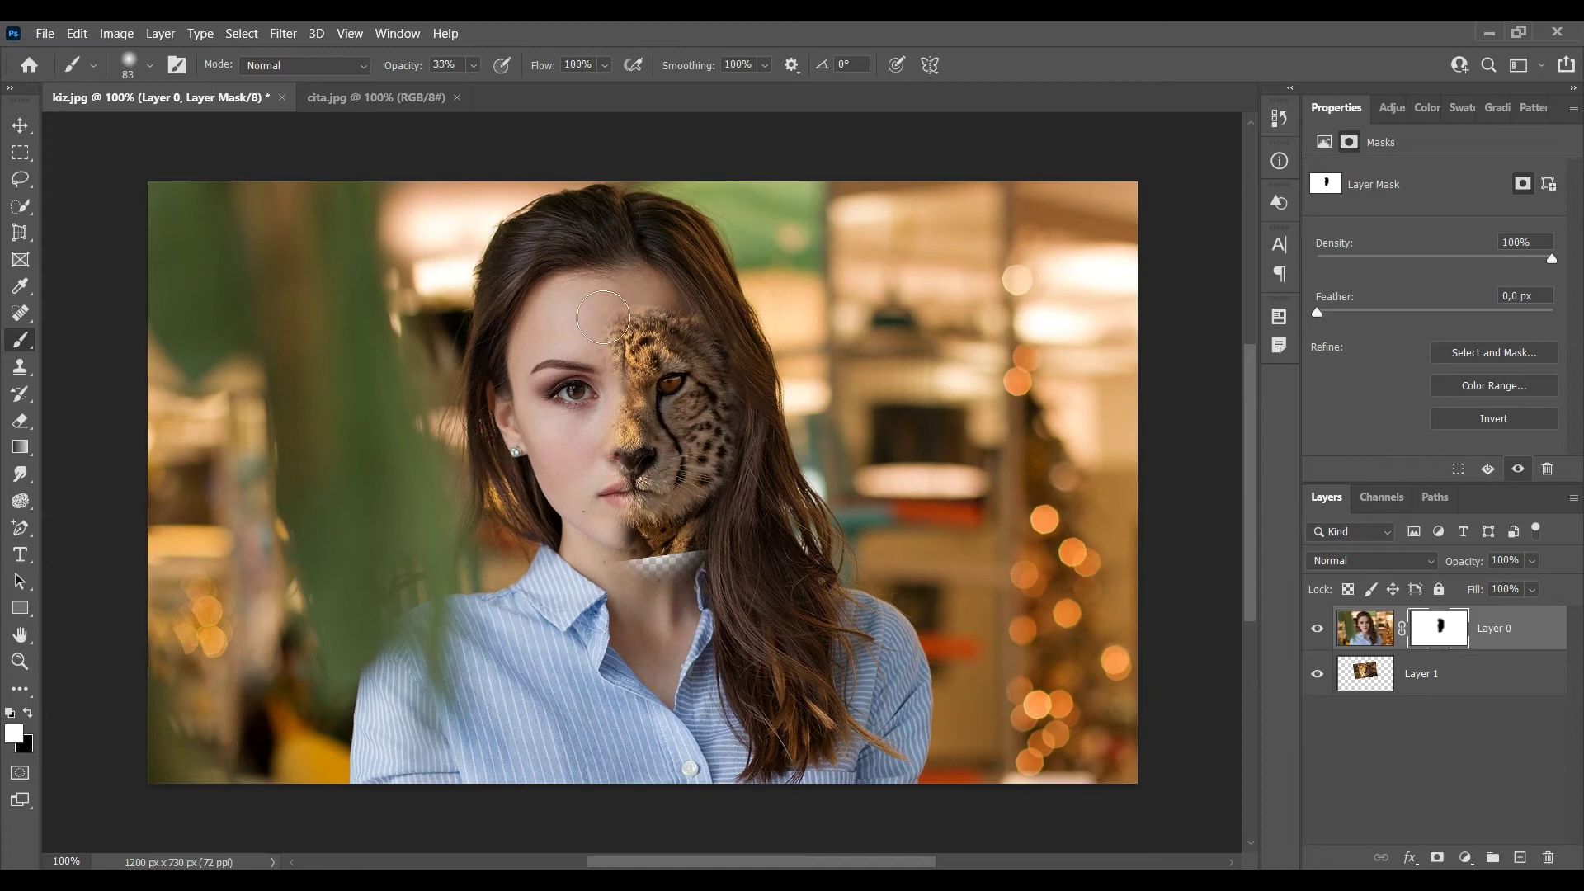
- Restore the woman's neck and chin edge by painting white on the mask, first with a 155 px brush and then 61 px
right_click(764, 410, "alt")
left_click_drag(767, 411, 797, 411)
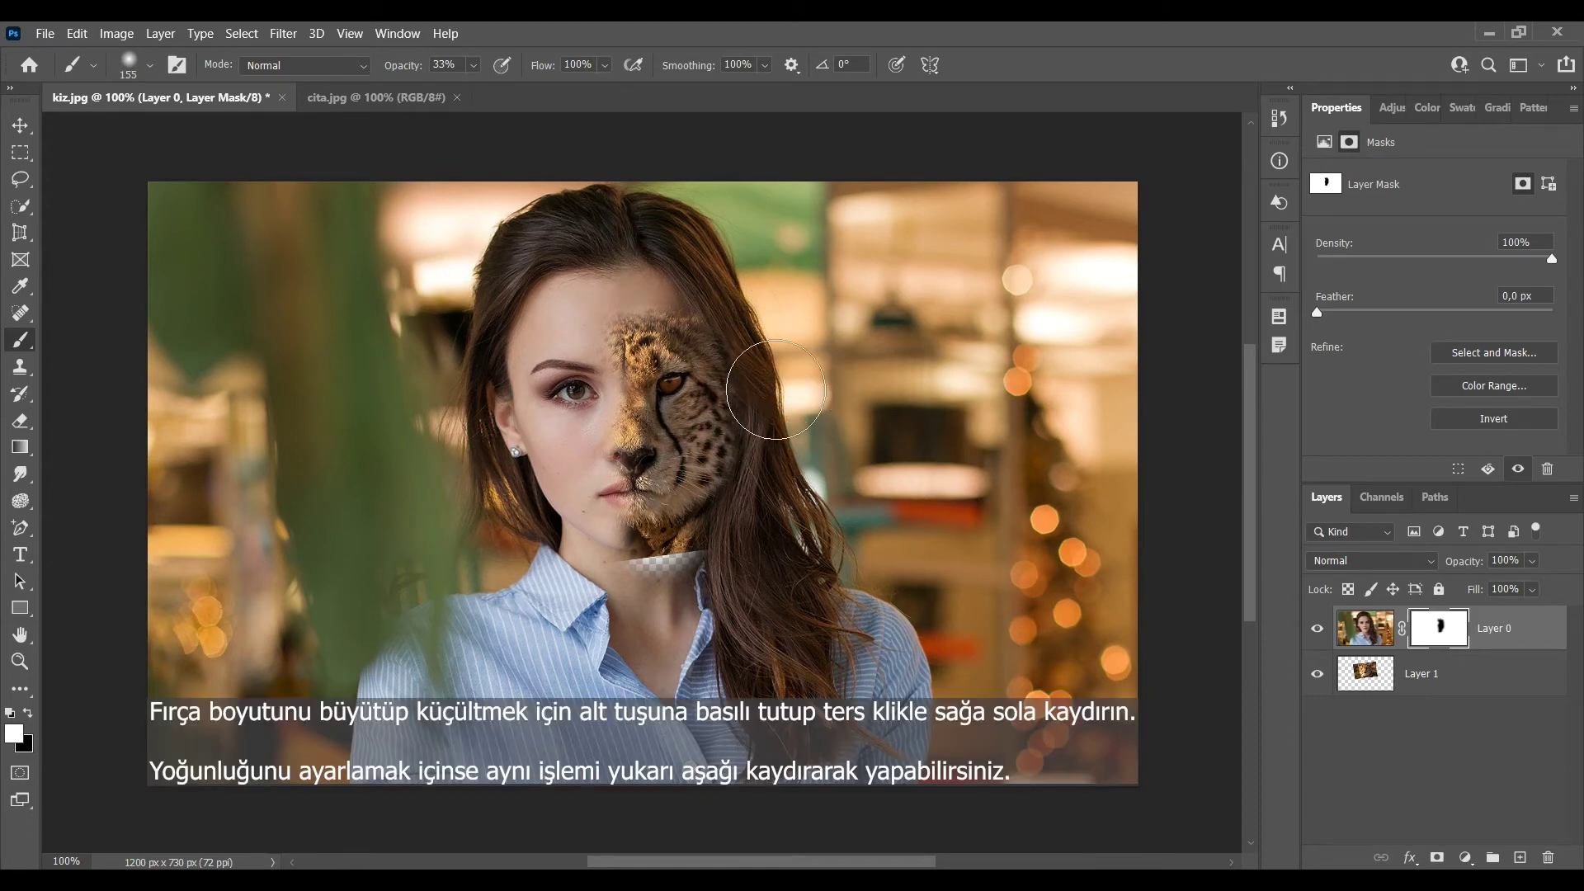
left_click_drag(677, 583, 596, 576)
right_click(770, 538, "alt")
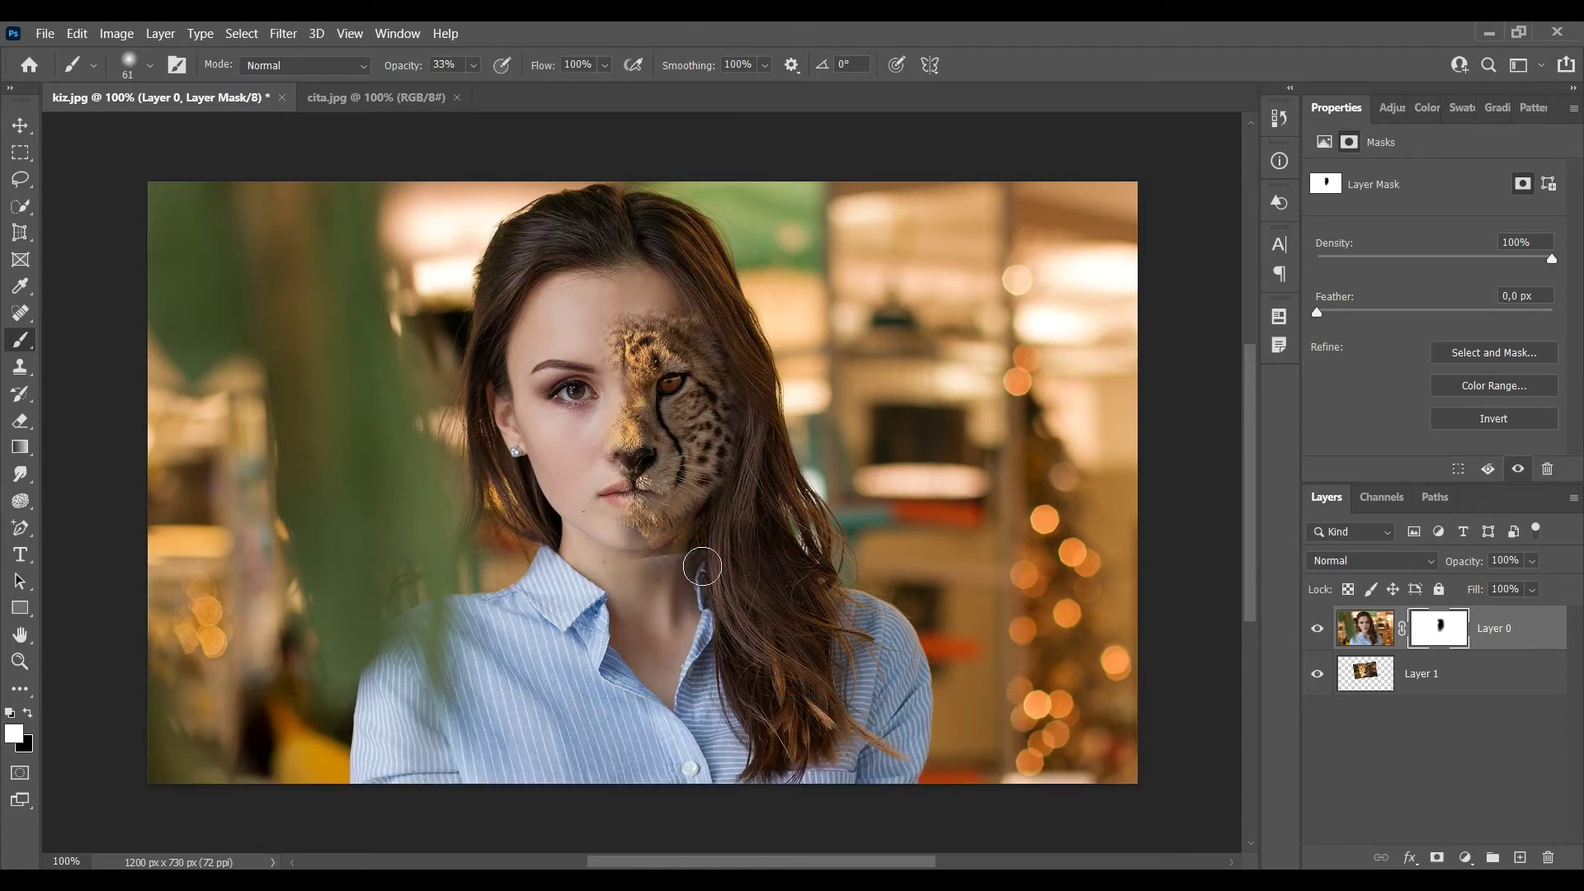
left_click_drag(634, 558, 645, 544)
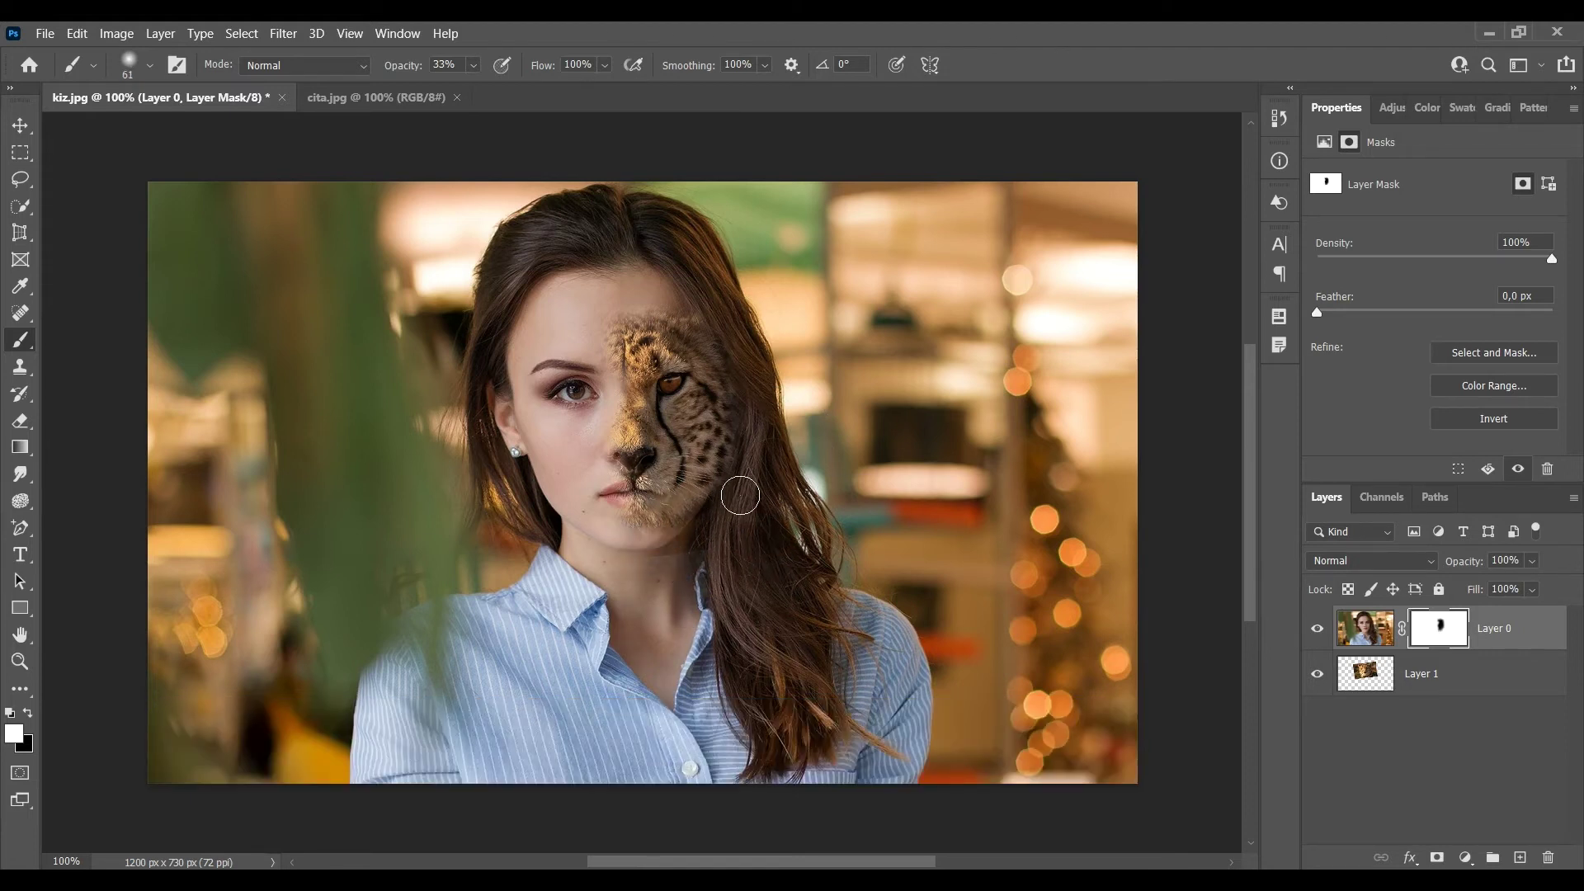
- Blend the fur's outer edge beside the hair by painting white on the mask at 54% opacity, enlarging the brush to 102 px
scroll(731, 366, "up", 6, "alt")
right_click(717, 300, "alt")
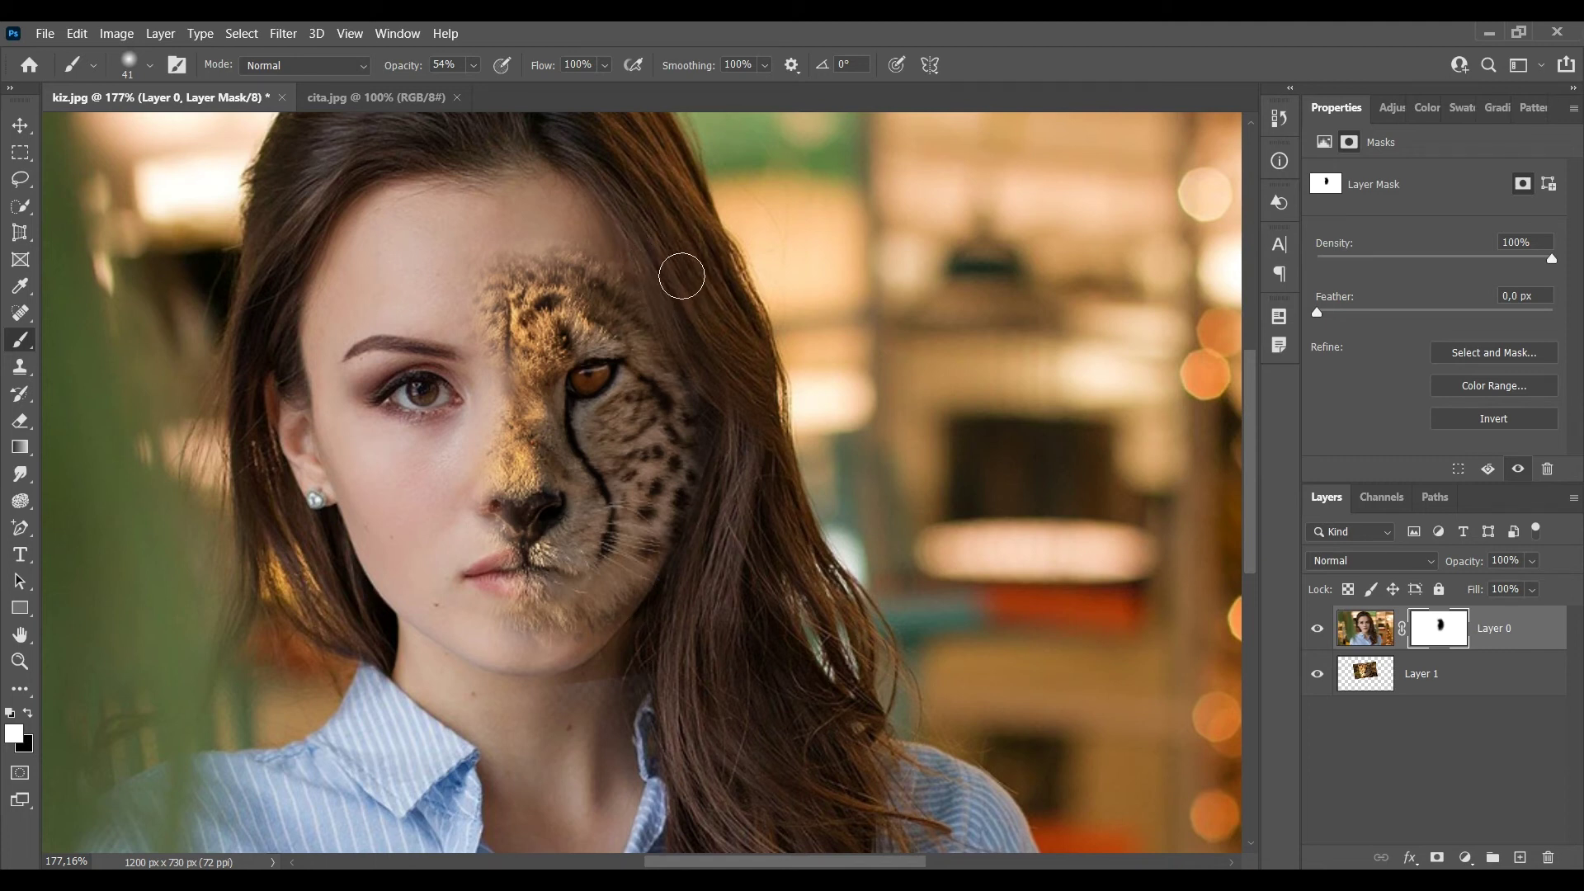
left_click_drag(684, 274, 734, 273)
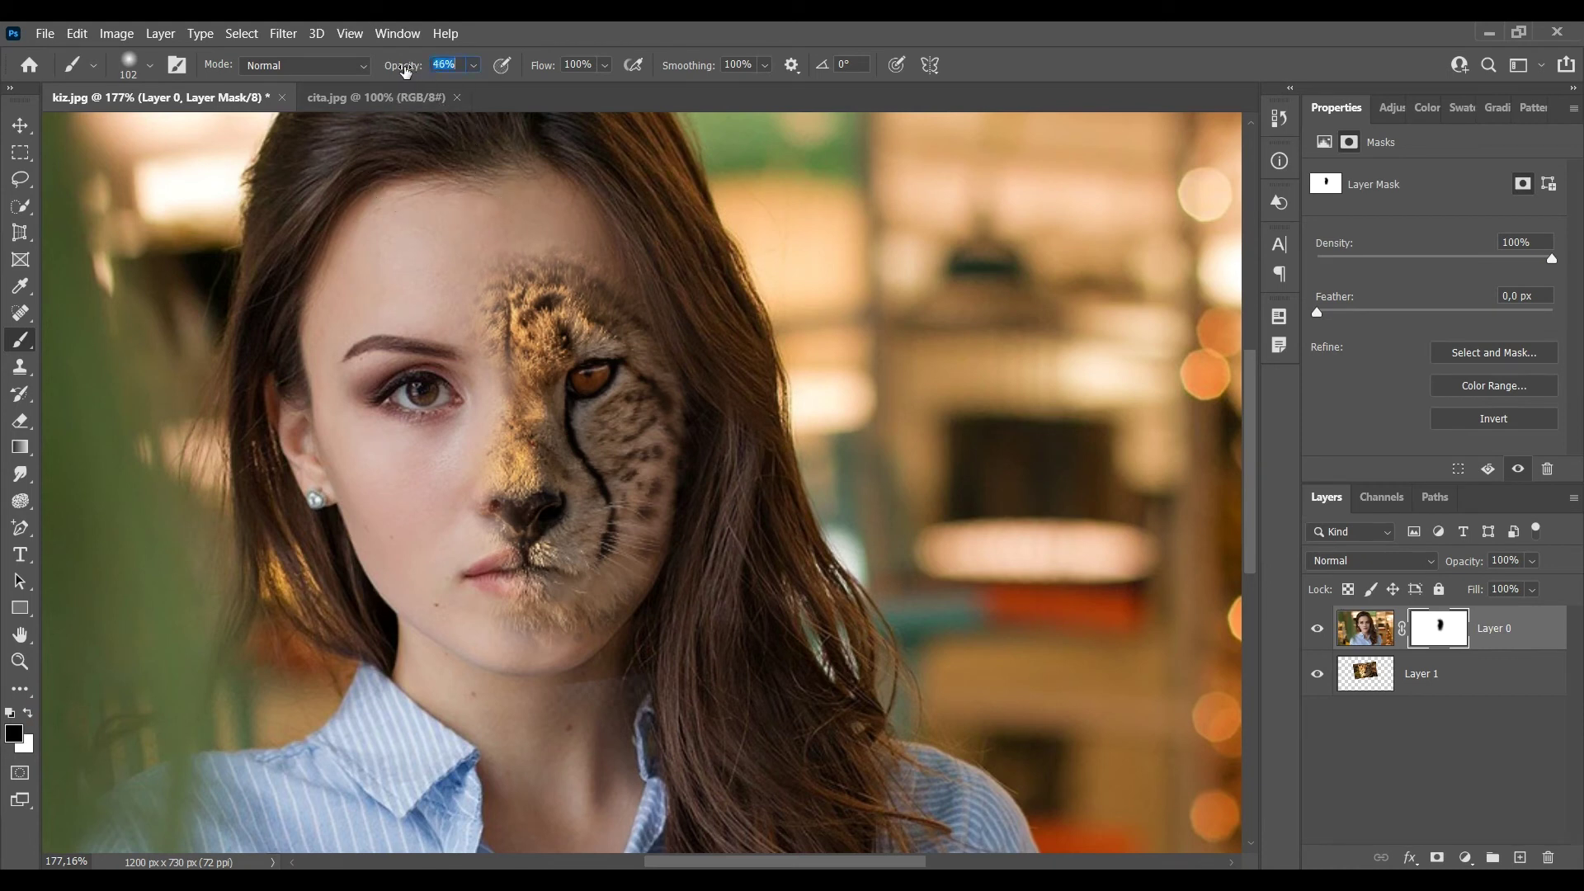
- Fade the fur softly into the forehead and nose bridge by painting black on the mask at 11% opacity with a 42 px brush
left_click_drag(366, 73, 369, 74)
left_click_drag(489, 275, 412, 247)
mouse_move(462, 291)
left_mouse_down()
mouse_move(411, 276)
mouse_move(446, 272)
mouse_move(446, 257)
left_mouse_up()
left_click(496, 373)
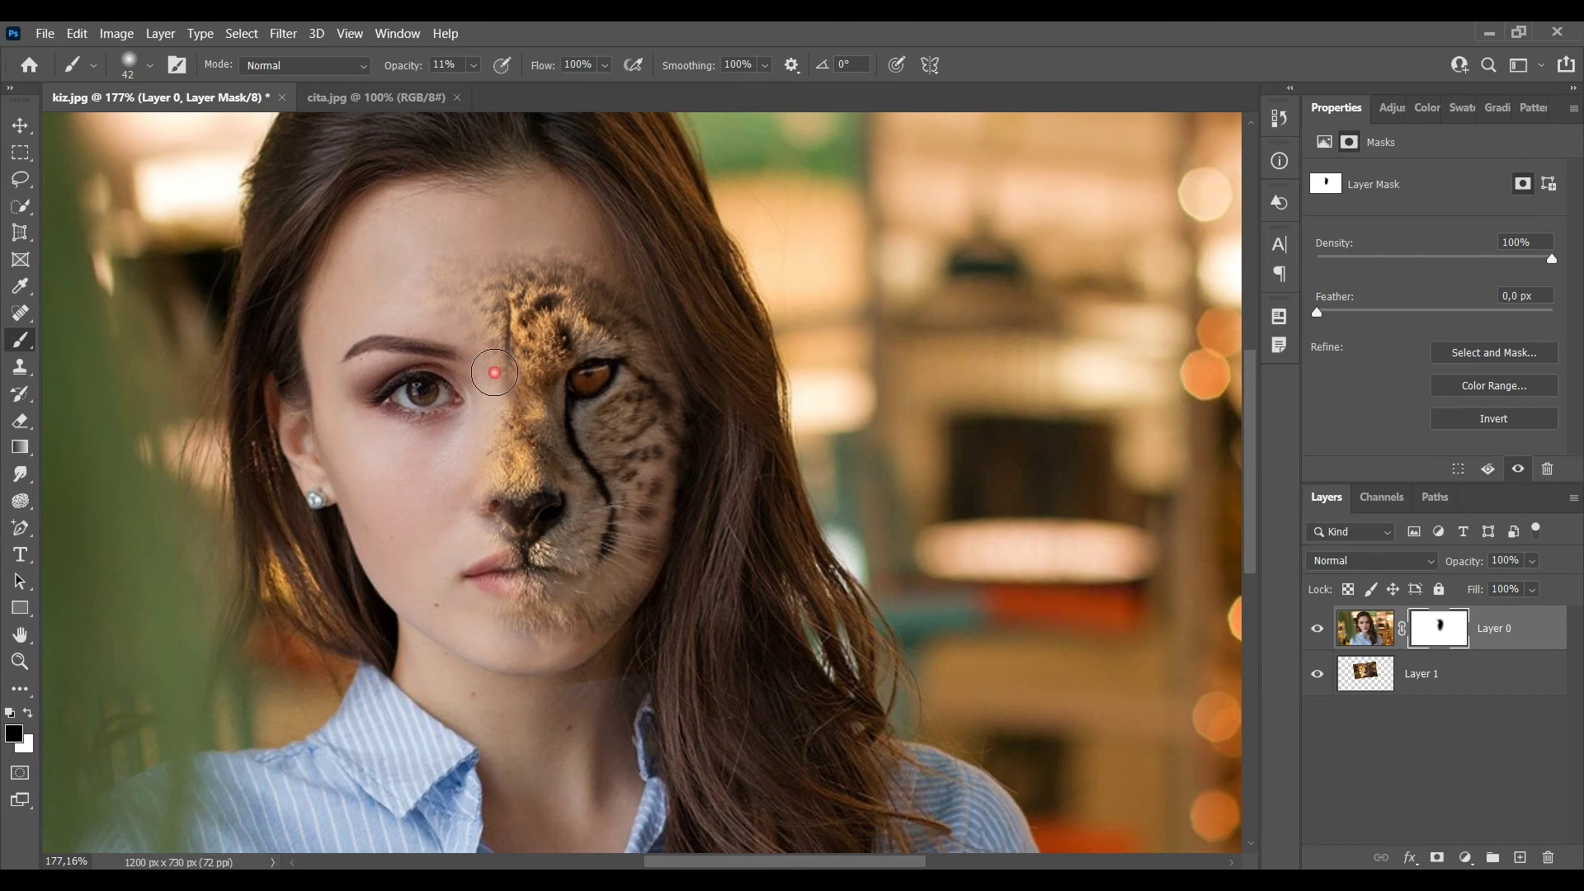
left_click(505, 414)
- Restore the woman's own eye on the cheetah side through the mask with the brush at 56% opacity
left_click_drag(504, 78, 507, 80)
mouse_move(583, 381)
left_mouse_down()
mouse_move(614, 373)
mouse_move(561, 382)
mouse_move(611, 375)
left_mouse_up()
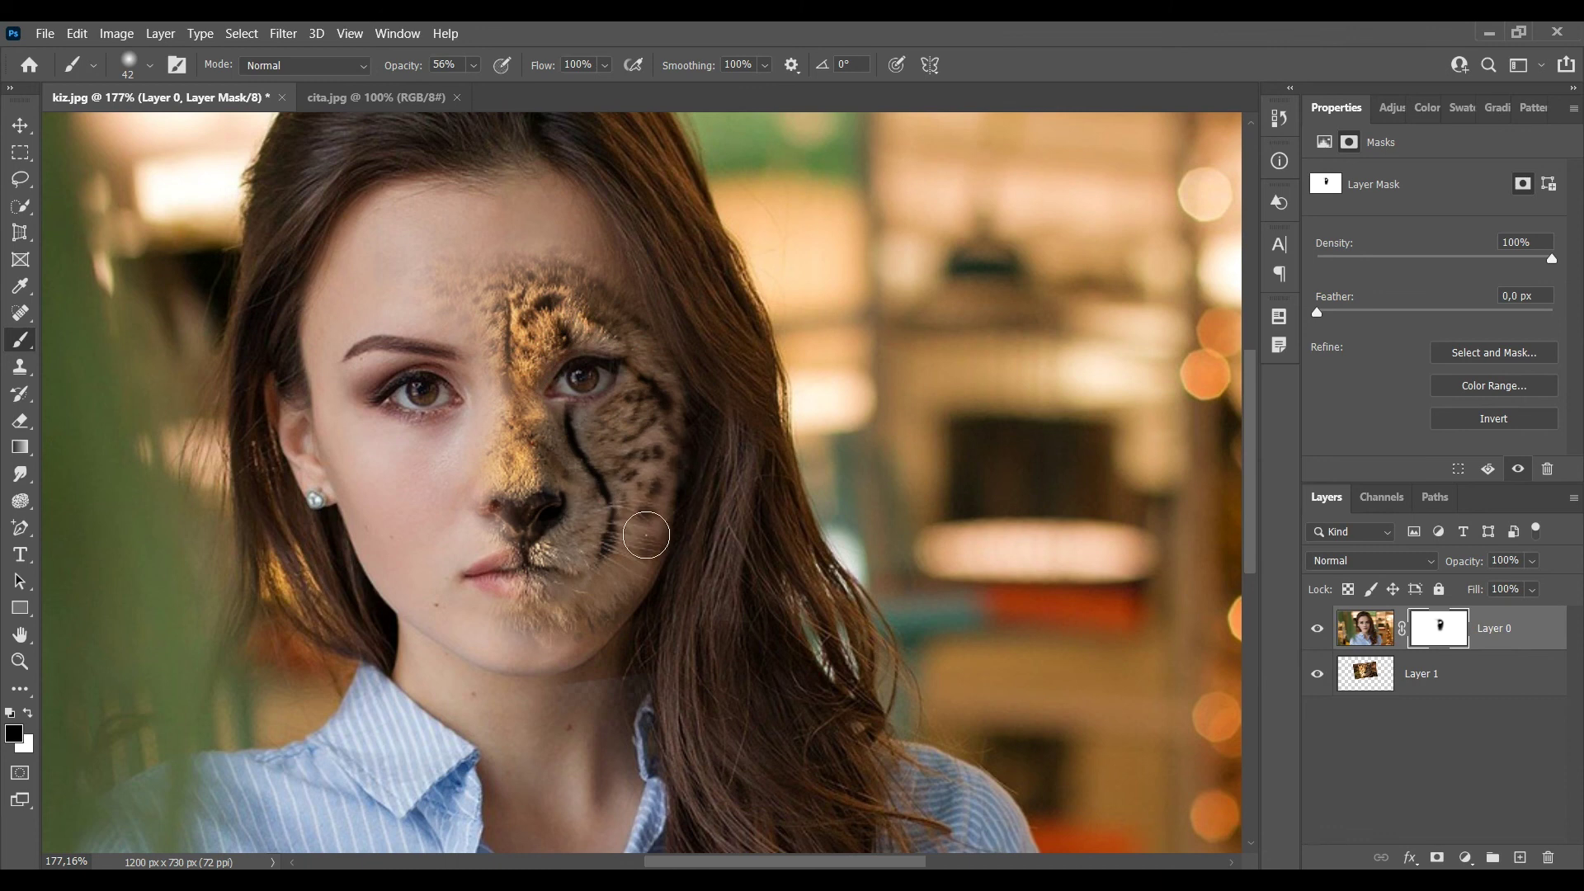
- Soften the fur edge along the nose by painting white on the mask with a 48 px brush at 7% opacity
scroll(623, 519, "down", 4)
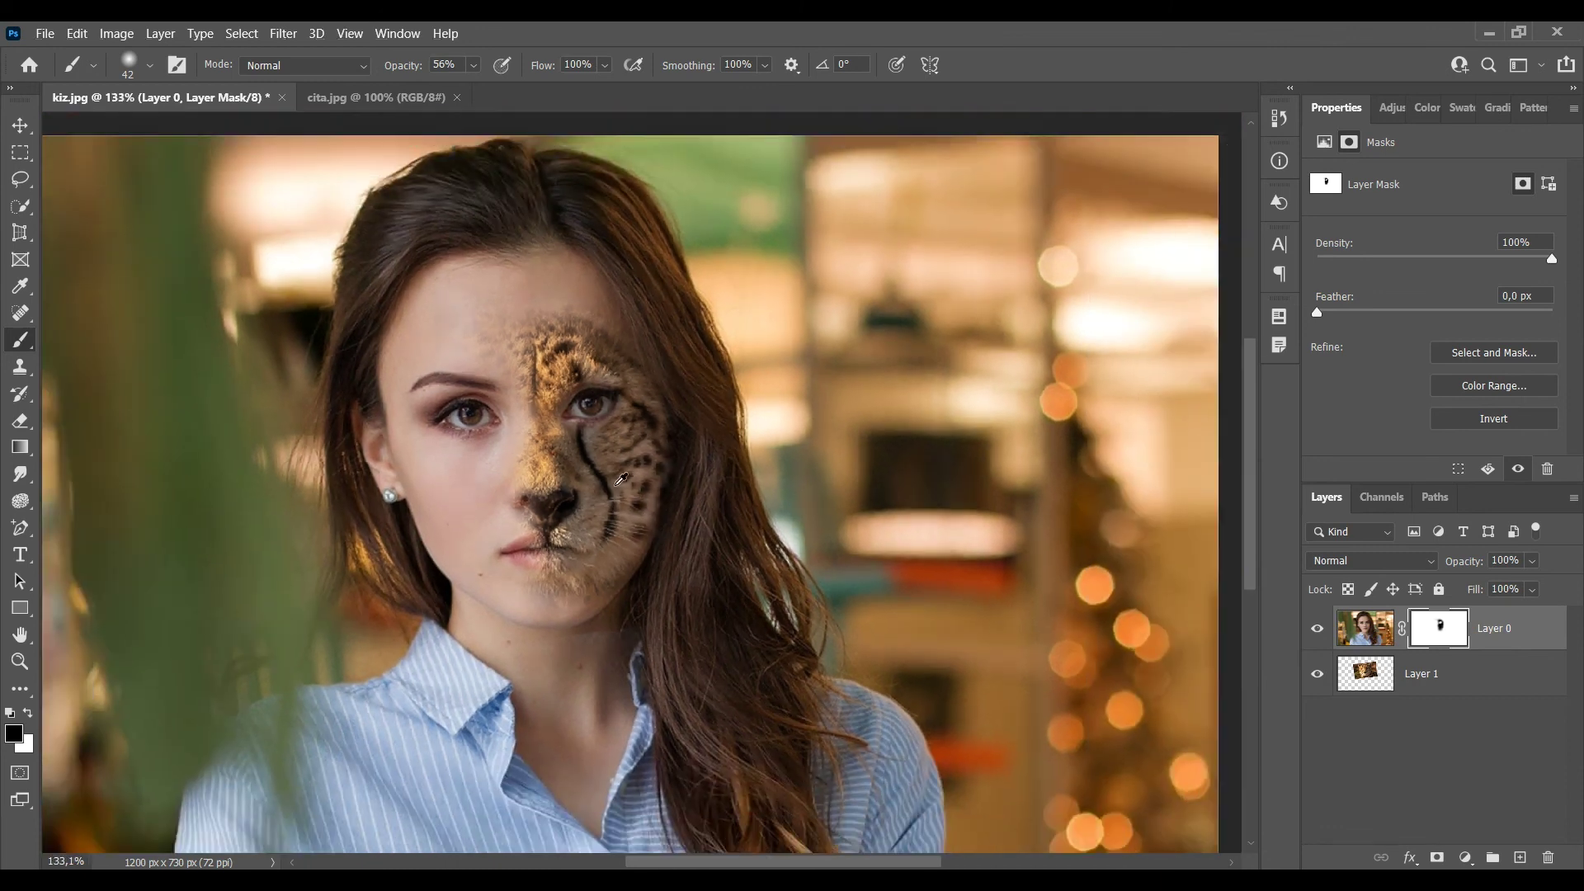
scroll(618, 479, "up", 3)
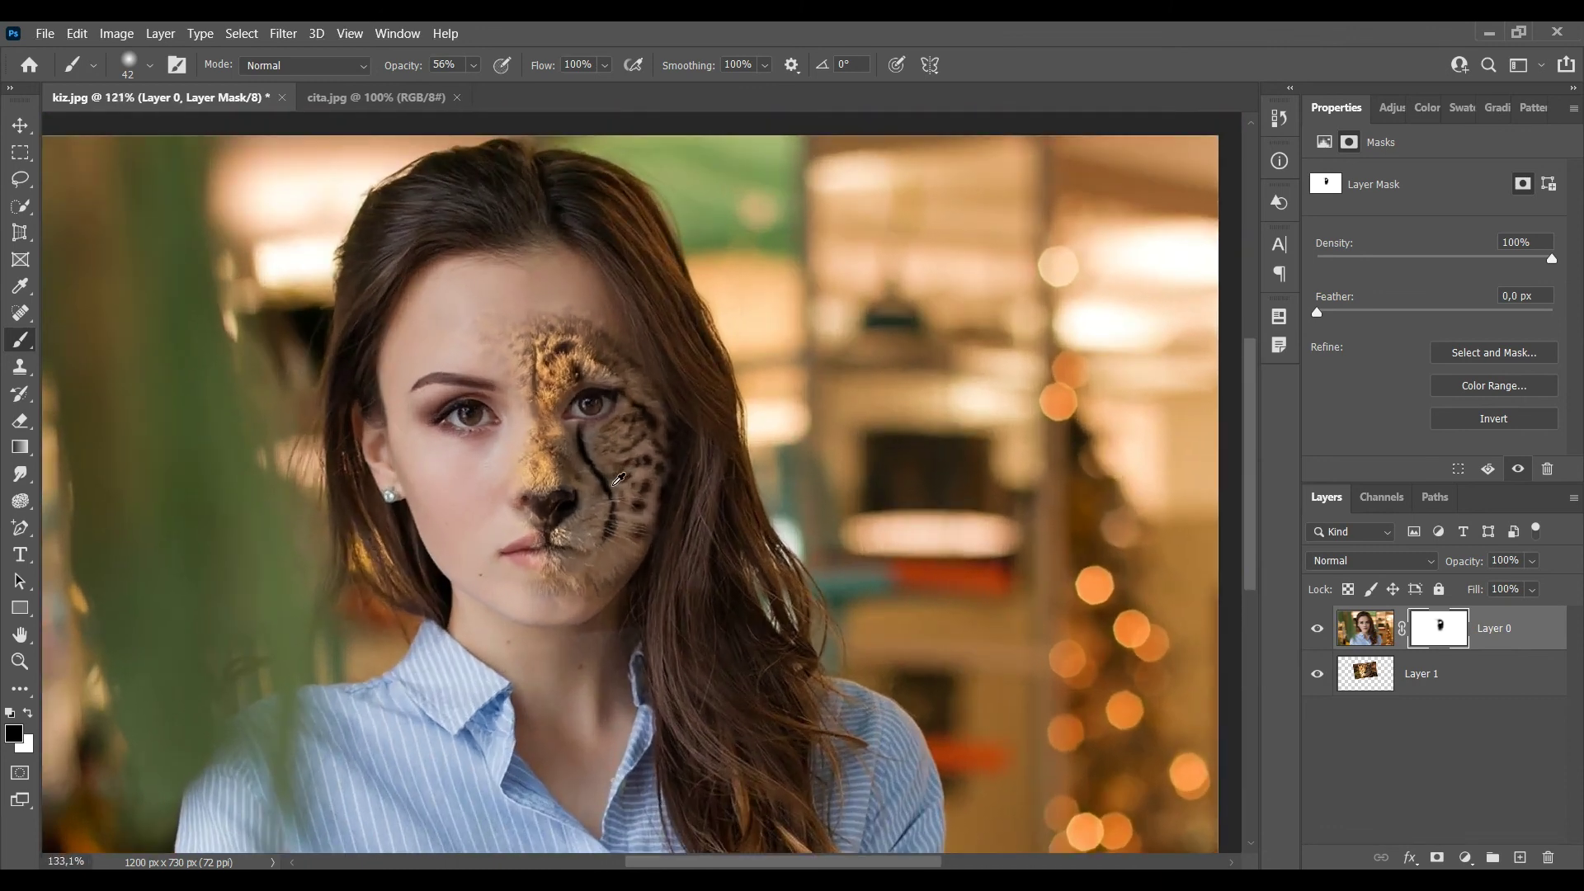
left_click(31, 715)
left_click_drag(515, 423, 533, 429, "alt")
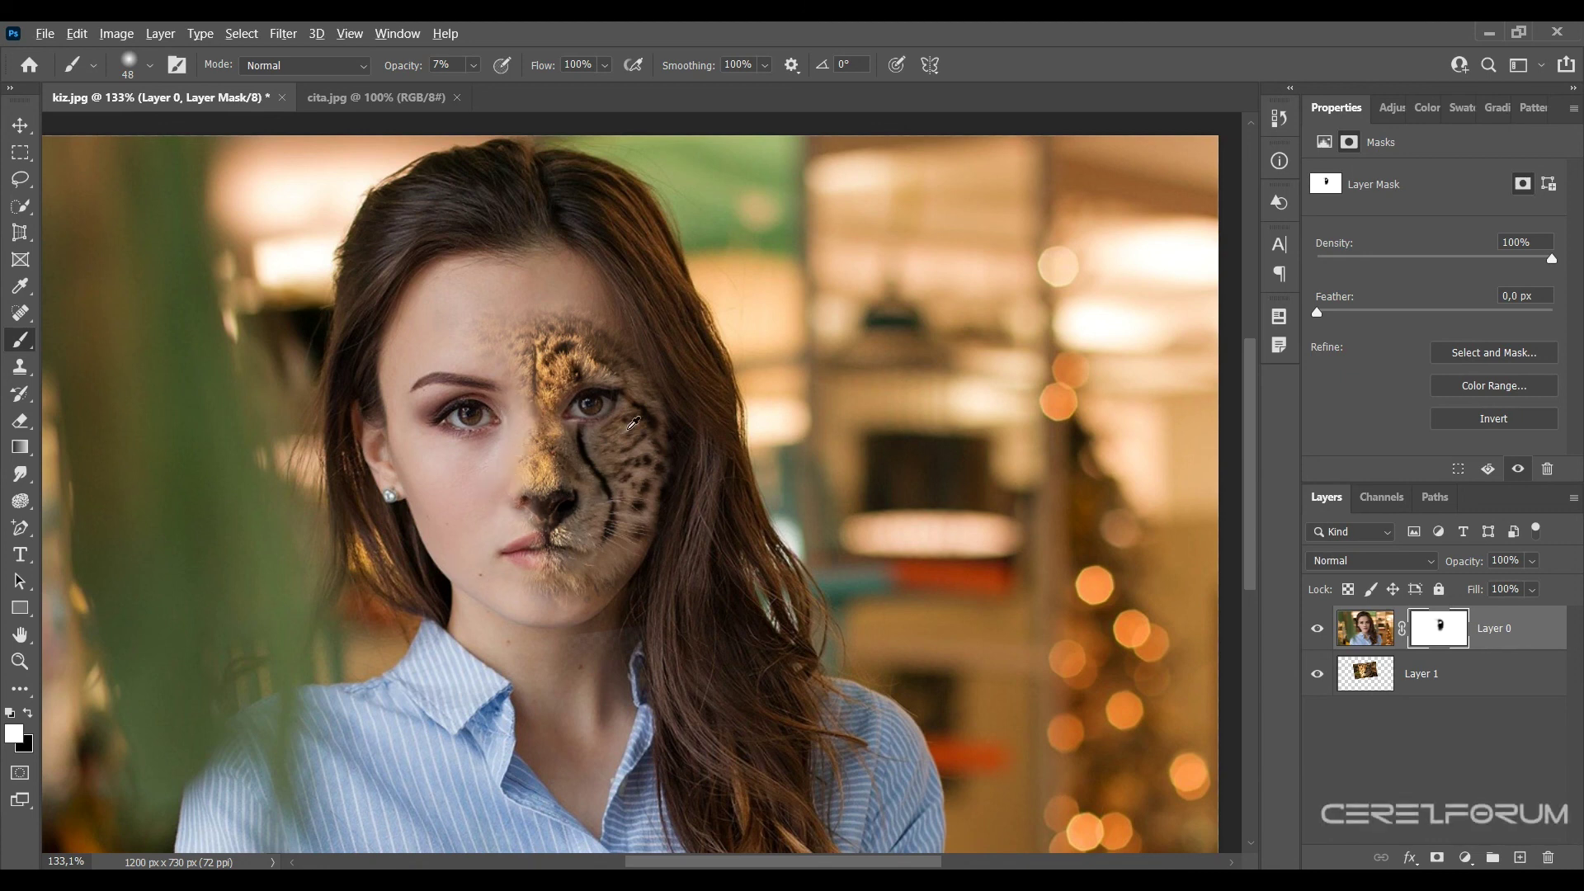
scroll(627, 429, "down", 1)
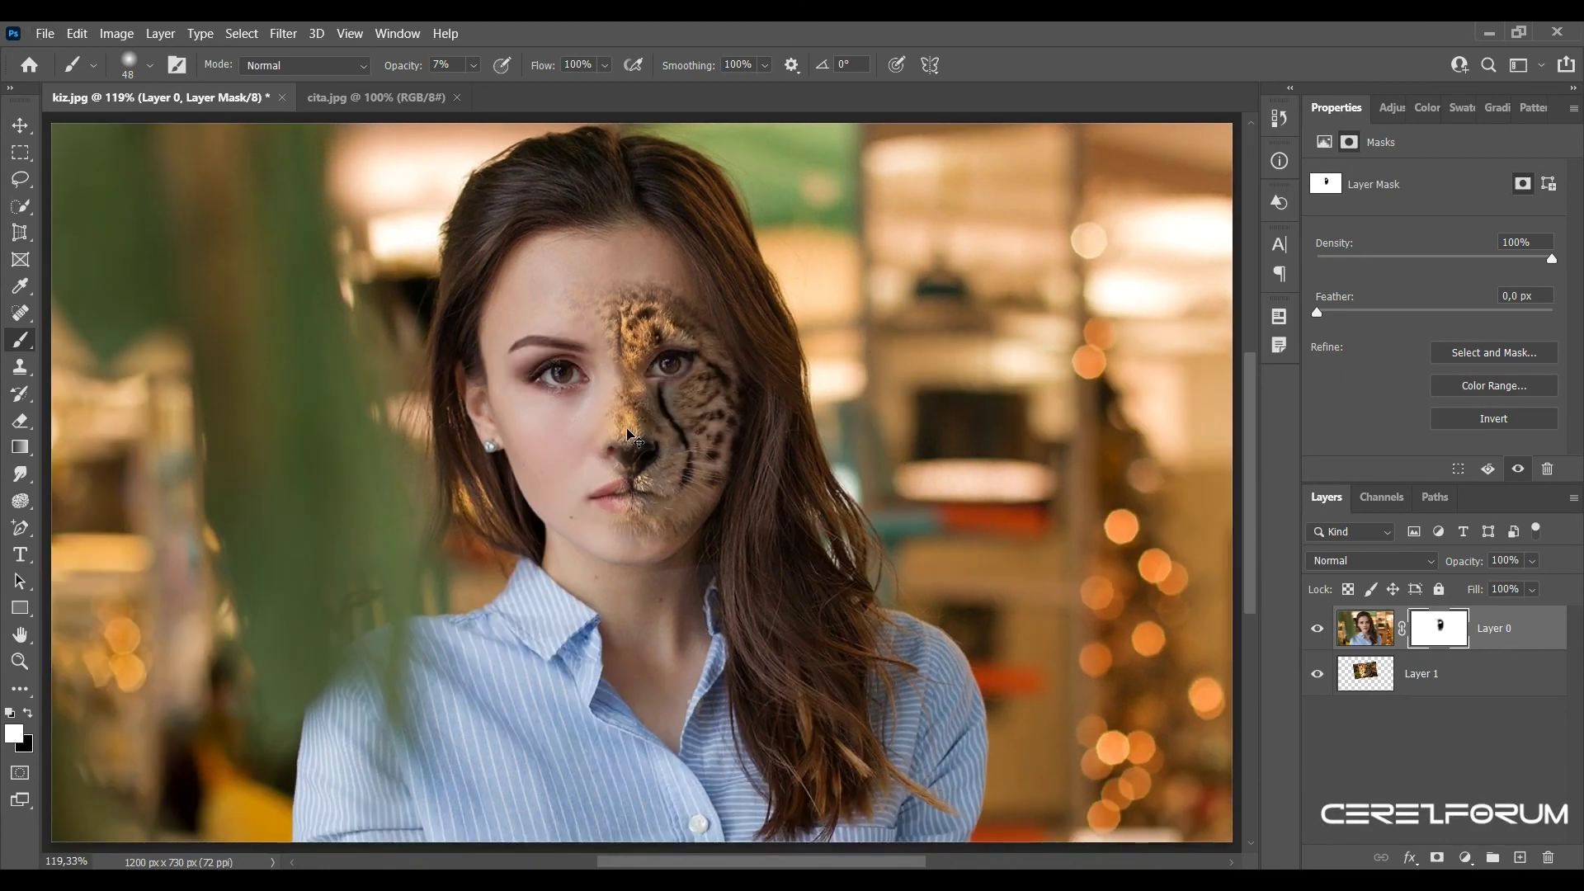
scroll(721, 356, "down", 2)
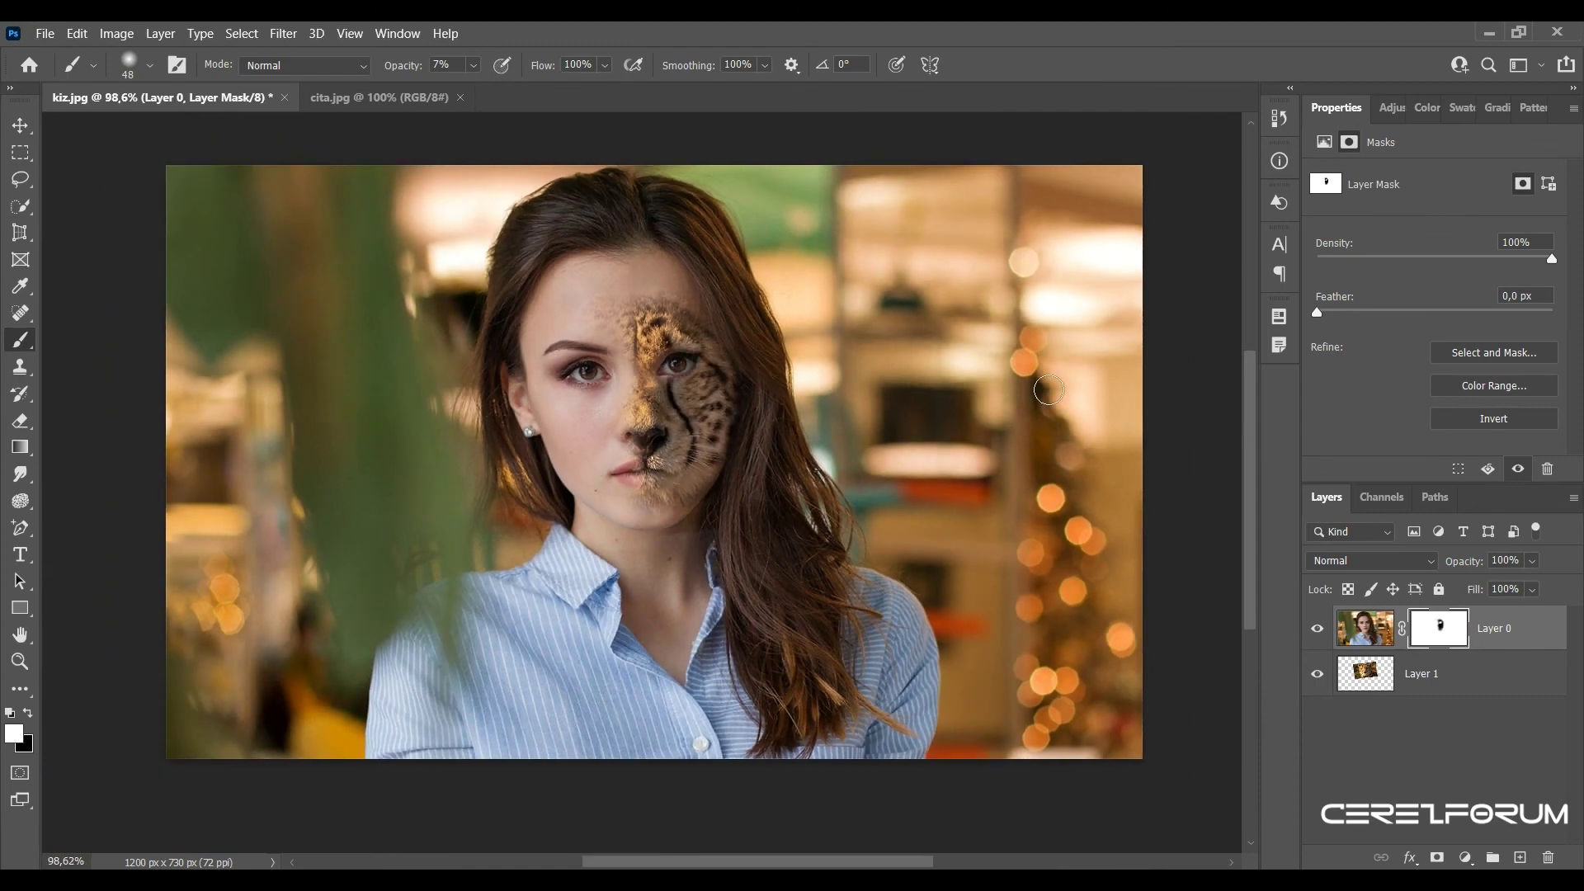